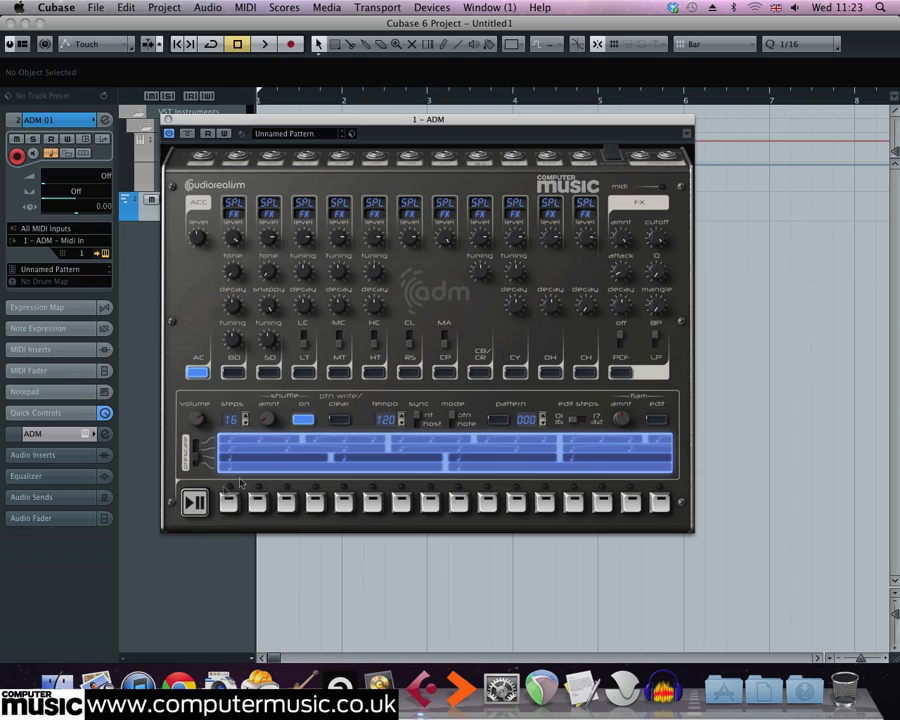
Start pattern playback and raise the shuffle amount to 45%.
{"action": "left_click", "coordinate": [187, 509]}
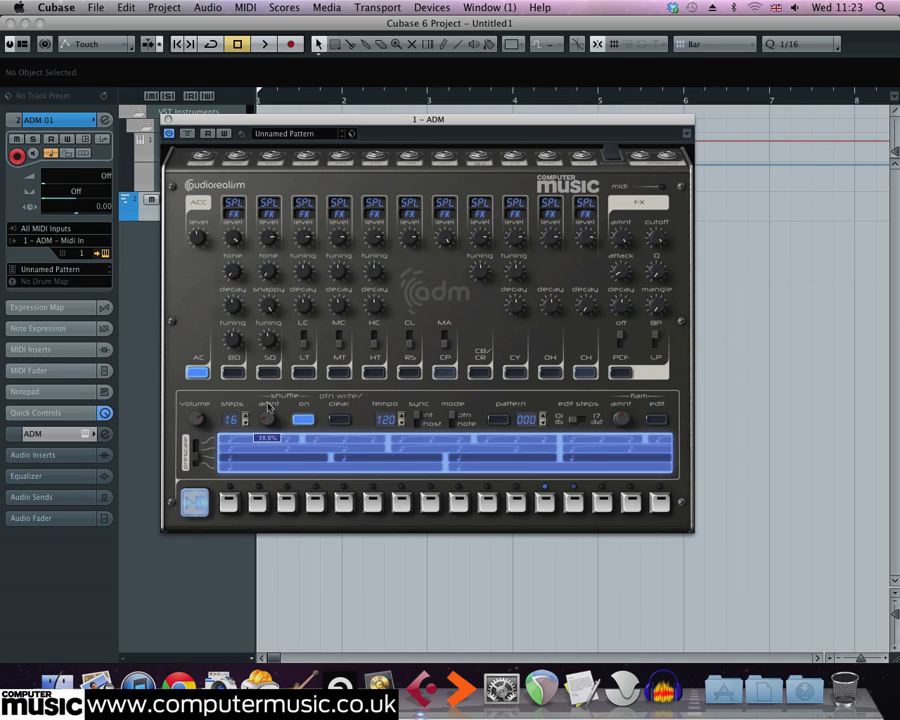
{"action": "left_click_drag", "start_coordinate": [267, 377], "coordinate": [268, 373]}
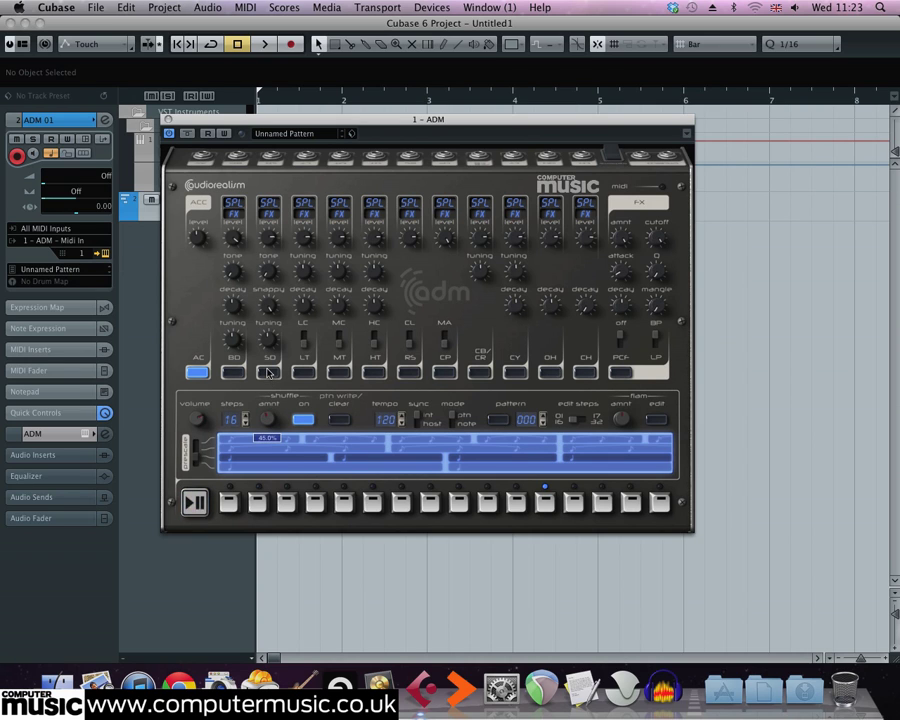
Audition the 2 Step, Rinse and Tribal patches one after another from the patch library.
{"action": "left_click", "coordinate": [612, 155]}
{"action": "mouse_move", "coordinate": [631, 183]}
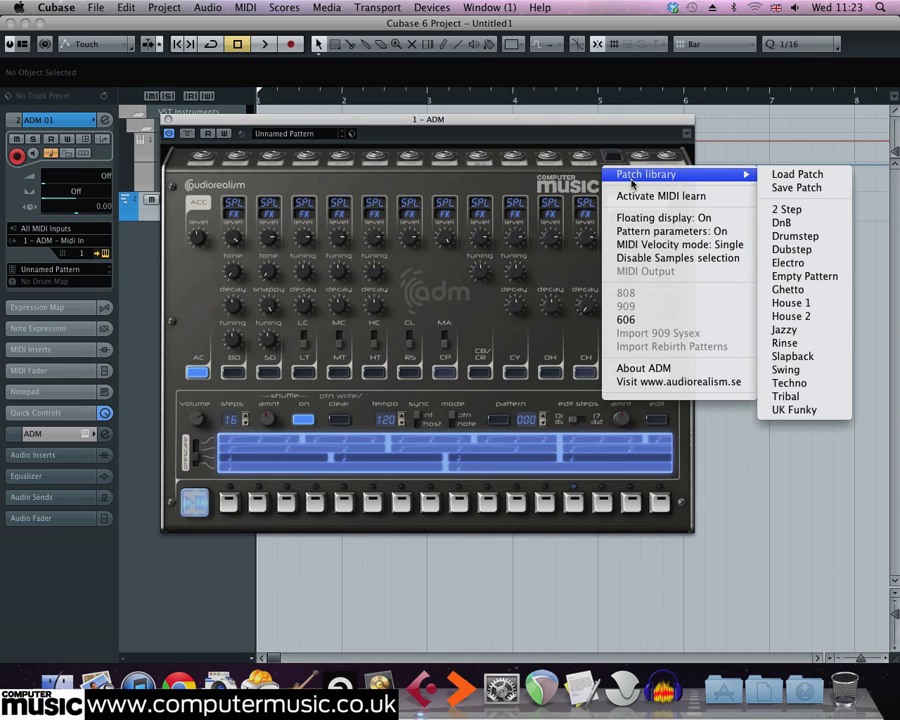
{"action": "left_click", "coordinate": [786, 209]}
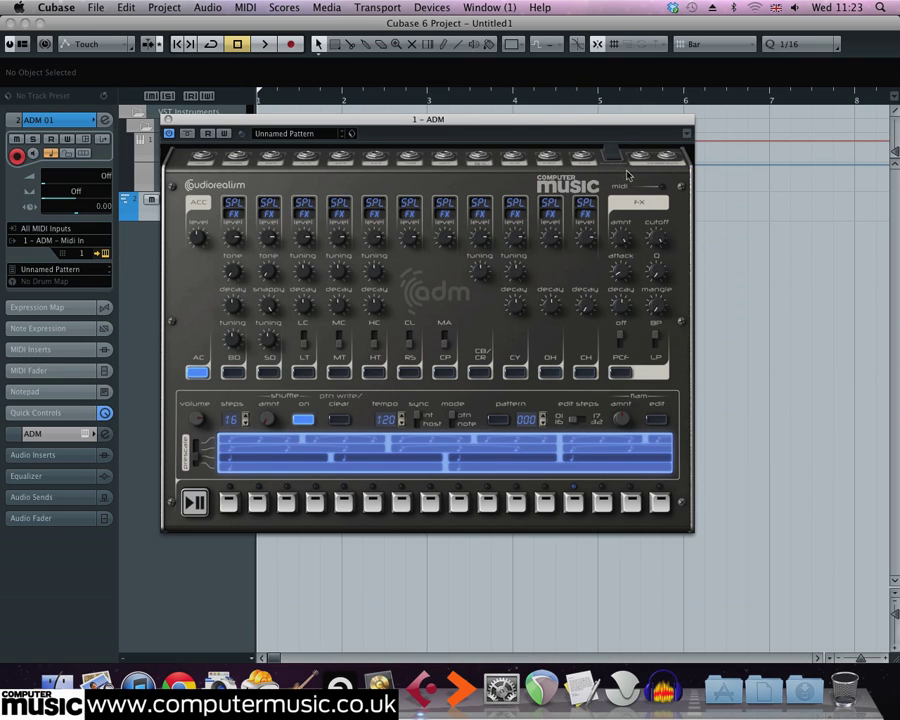
{"action": "left_click", "coordinate": [612, 155]}
{"action": "mouse_move", "coordinate": [640, 175]}
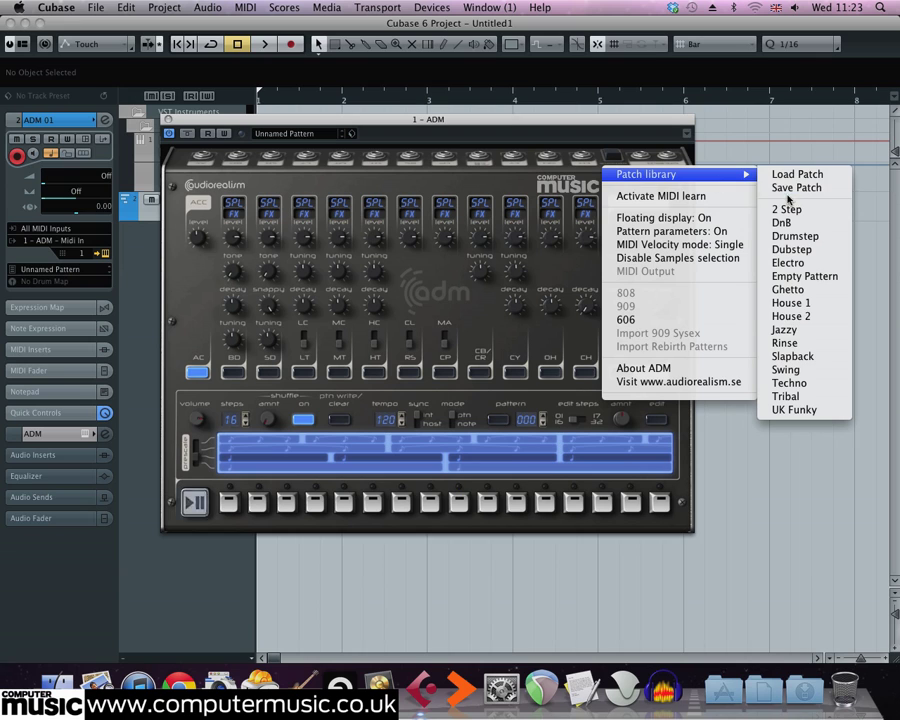
{"action": "left_click", "coordinate": [785, 342]}
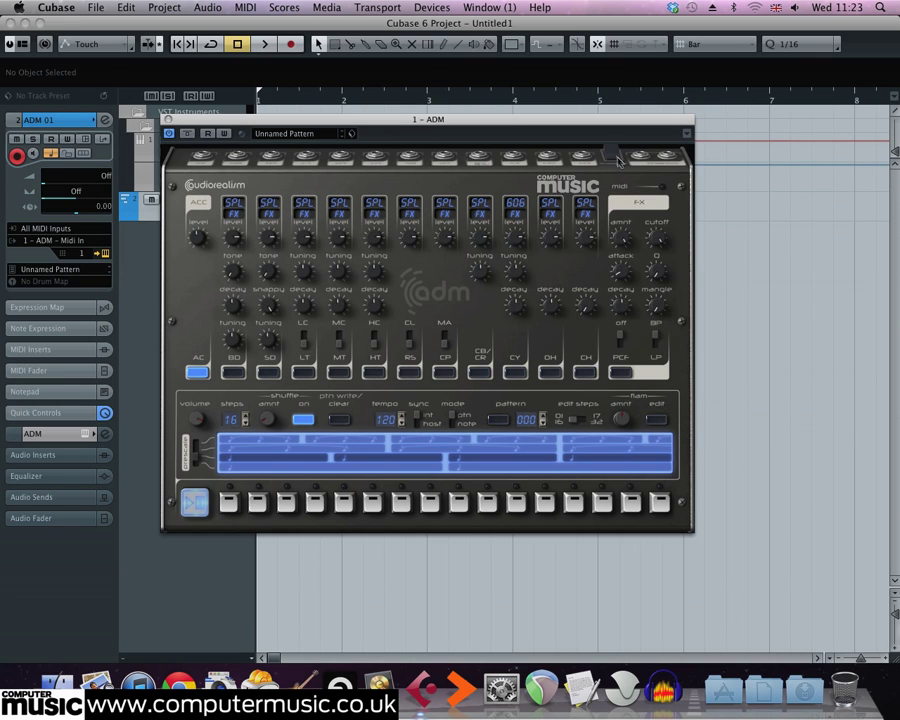
{"action": "left_click", "coordinate": [617, 158]}
{"action": "mouse_move", "coordinate": [740, 174]}
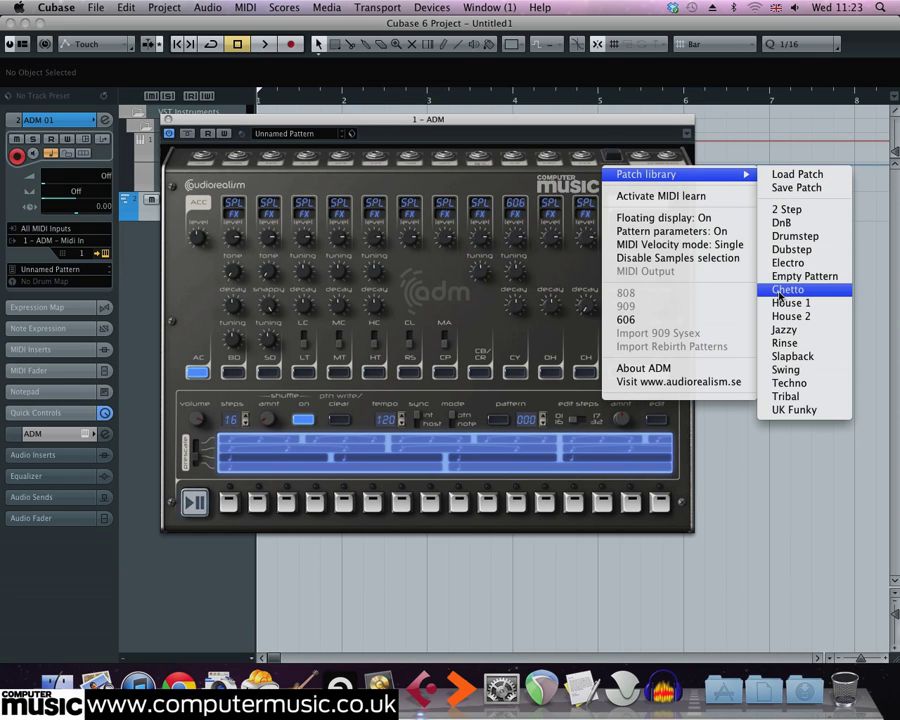
{"action": "left_click", "coordinate": [786, 397]}
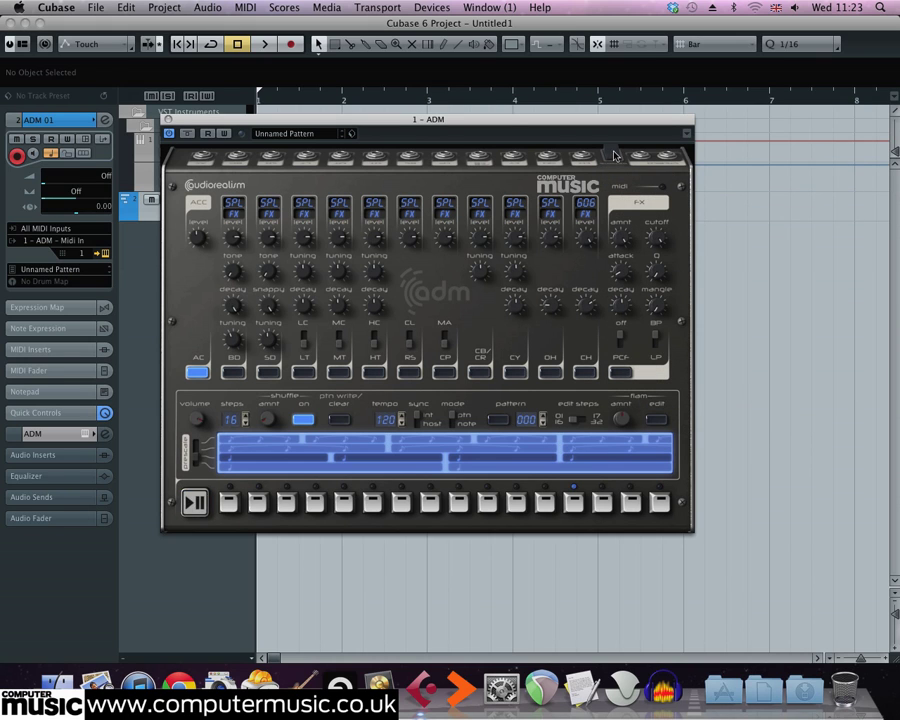
Load the Electro patch from the patch library, adjust the FX mangle amount and stop playback.
{"action": "left_click", "coordinate": [615, 155]}
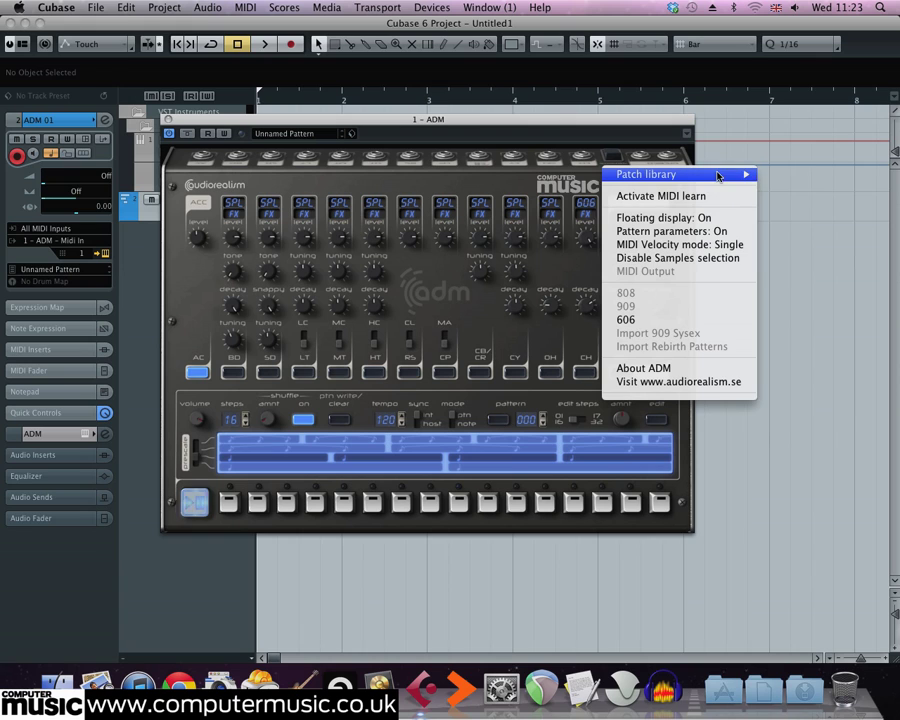
{"action": "mouse_move", "coordinate": [717, 176]}
{"action": "left_click", "coordinate": [788, 262]}
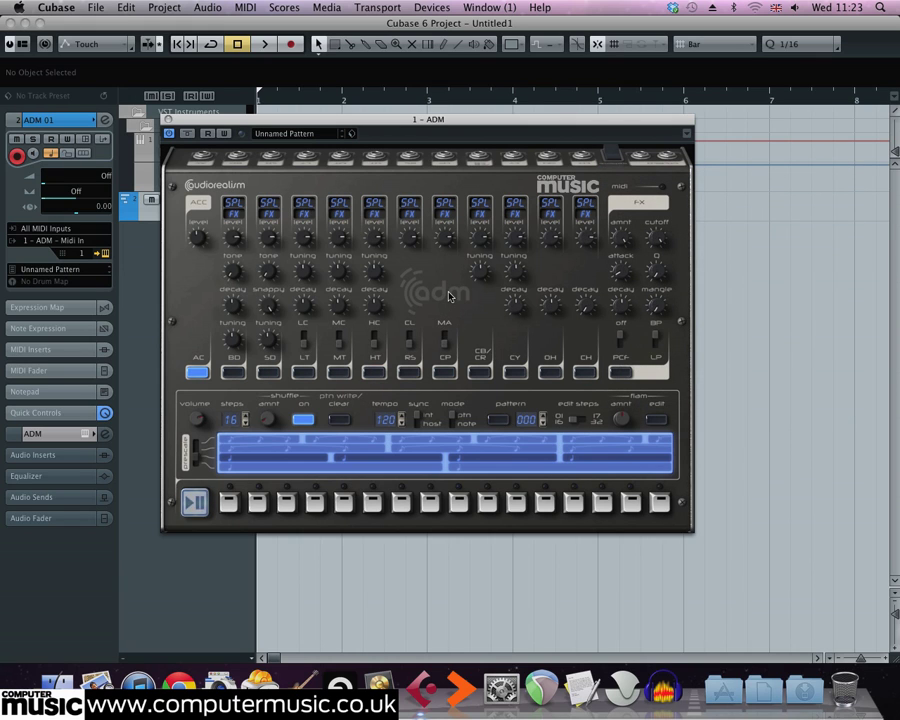
{"action": "mouse_move", "coordinate": [650, 307]}
{"action": "left_mouse_down"}
{"action": "mouse_move", "coordinate": [650, 246]}
{"action": "mouse_move", "coordinate": [646, 316]}
{"action": "left_mouse_up"}
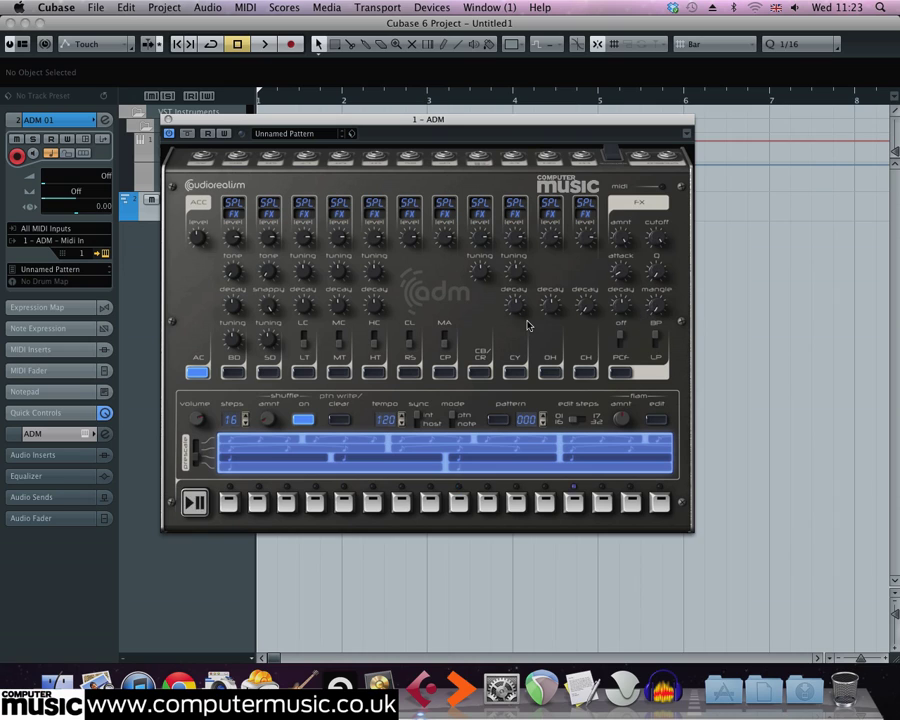
{"action": "left_click", "coordinate": [196, 503]}
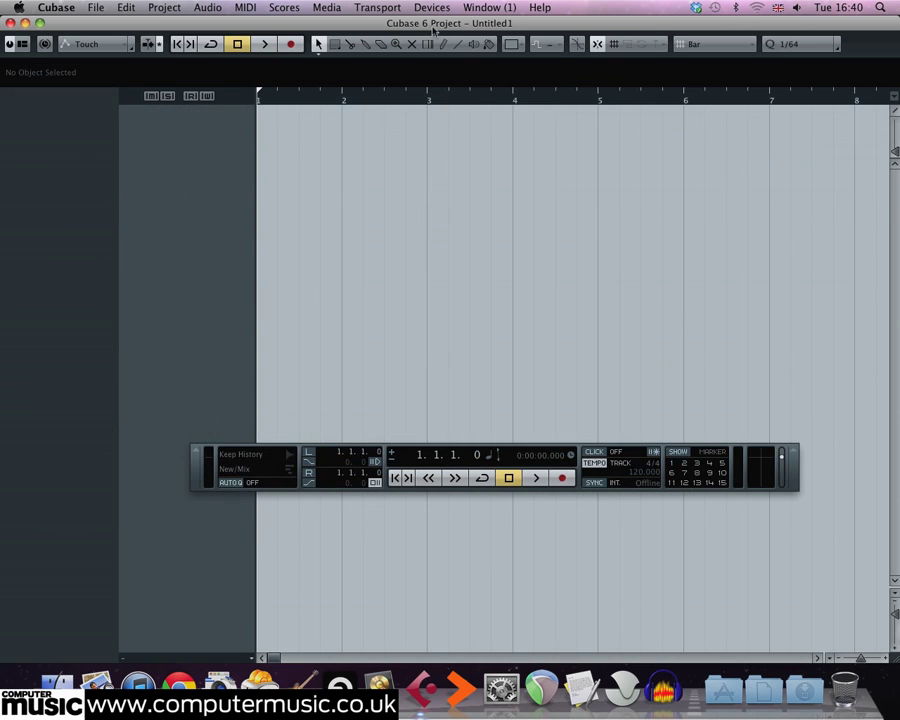
Load ADM into the first VST instrument slot with its own MIDI track and reposition the plug-in window.
{"action": "left_click", "coordinate": [432, 7]}
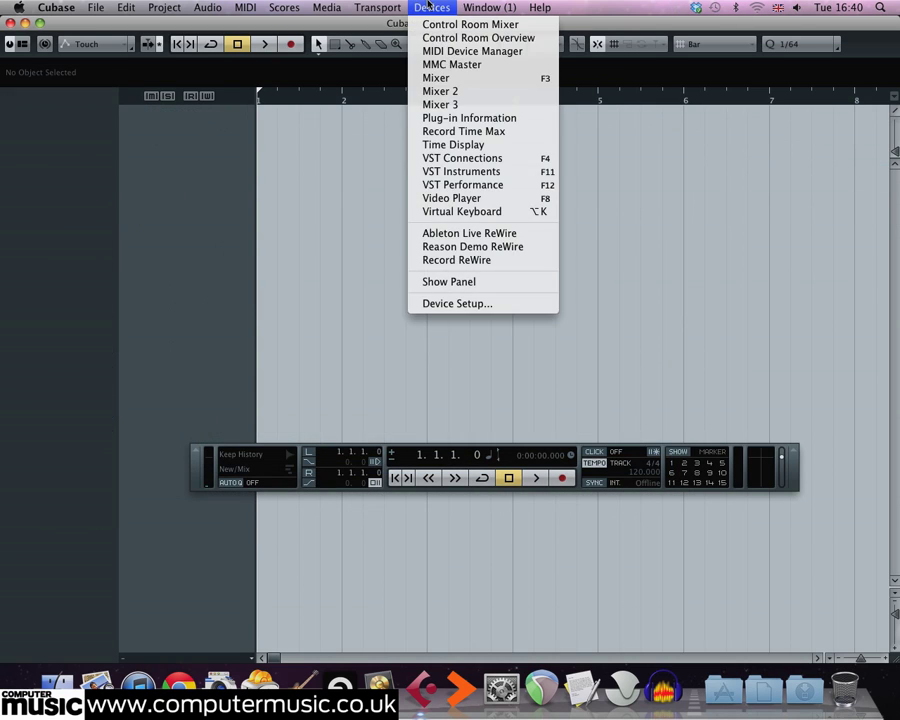
{"action": "left_click", "coordinate": [447, 175]}
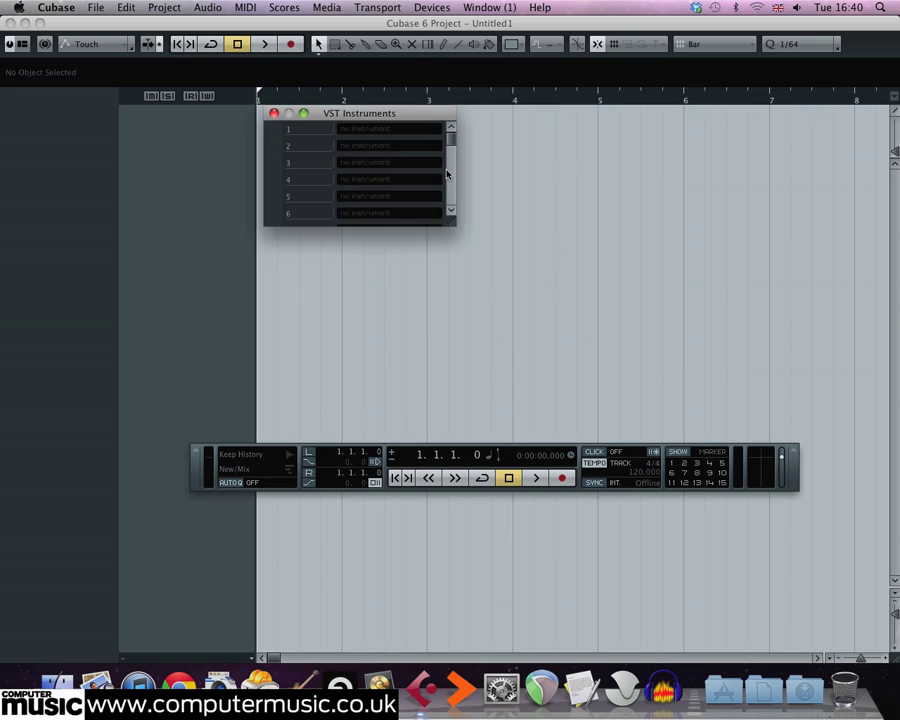
{"action": "left_click", "coordinate": [385, 130]}
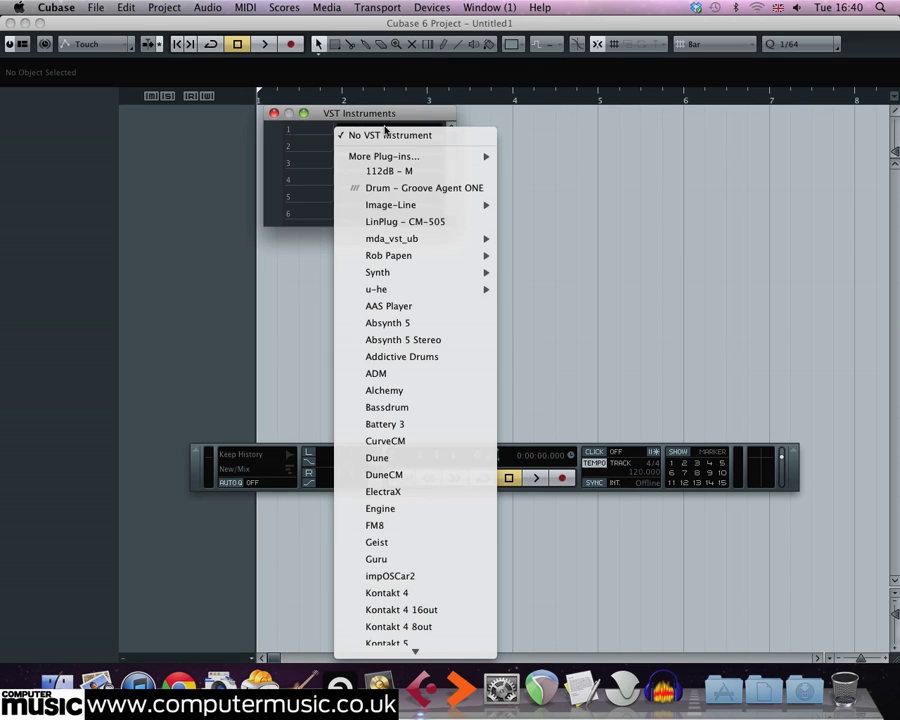
{"action": "left_click", "coordinate": [397, 374]}
{"action": "left_click", "coordinate": [571, 244]}
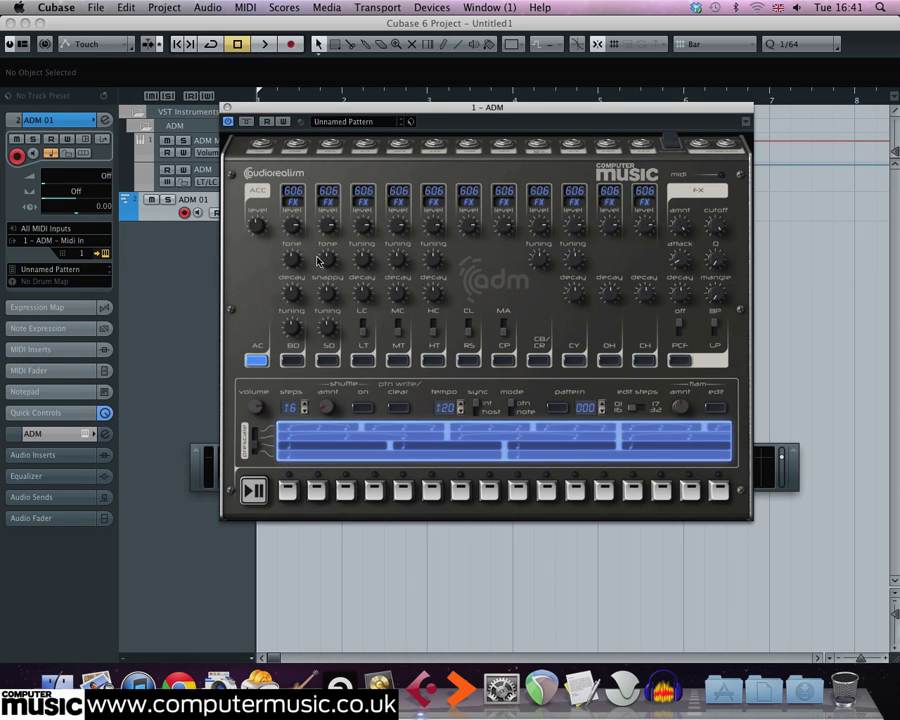
{"action": "left_click_drag", "start_coordinate": [318, 107], "coordinate": [268, 155]}
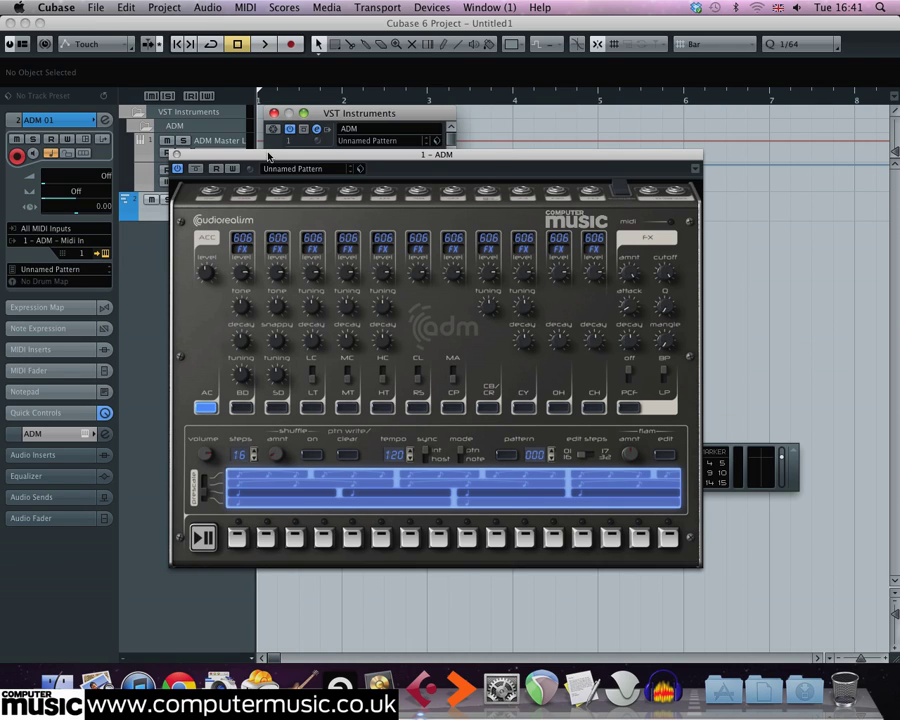
Turn on pattern write and program bass drum hits on steps 1, 7 and 13.
{"action": "left_click", "coordinate": [349, 456]}
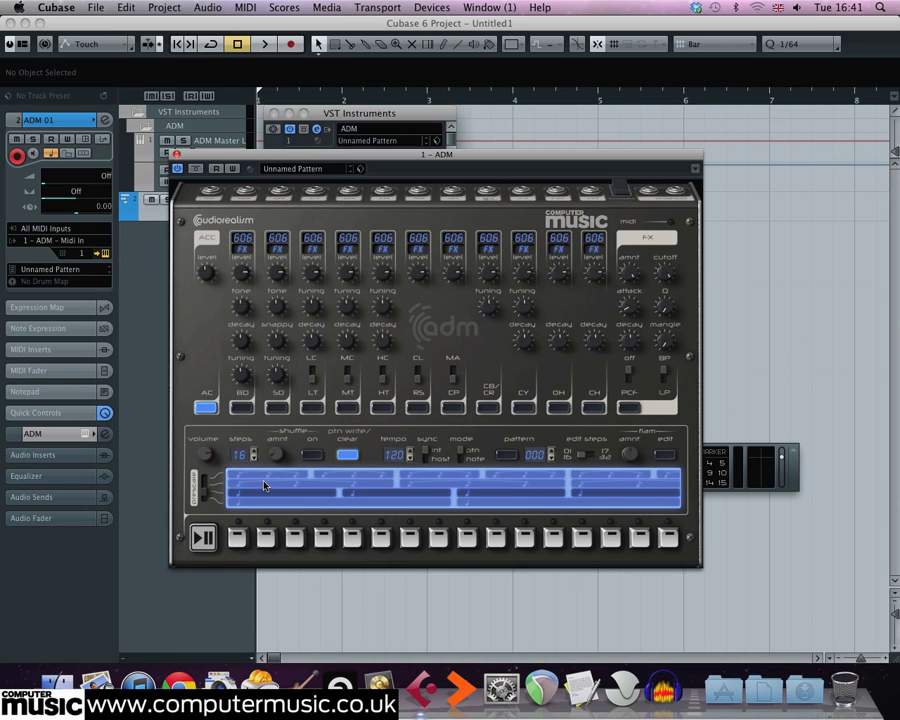
{"action": "left_click", "coordinate": [242, 408]}
{"action": "left_click", "coordinate": [237, 538]}
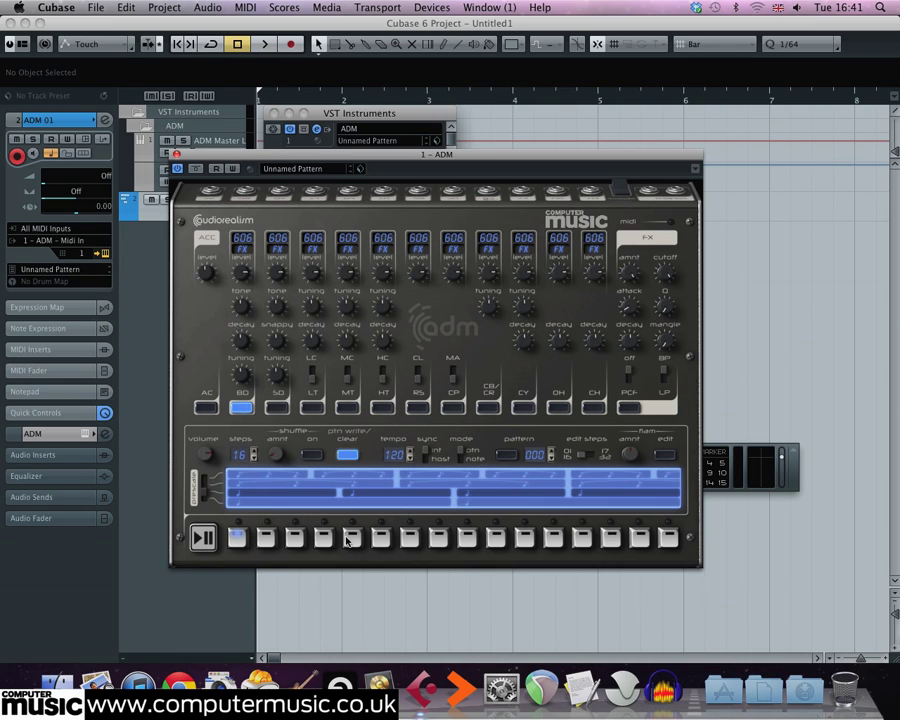
{"action": "left_click", "coordinate": [409, 538]}
{"action": "left_click", "coordinate": [578, 538]}
Start the pattern playing and lengthen the bass drum's decay.
{"action": "left_click", "coordinate": [203, 538]}
{"action": "left_click_drag", "start_coordinate": [244, 338], "coordinate": [246, 297]}
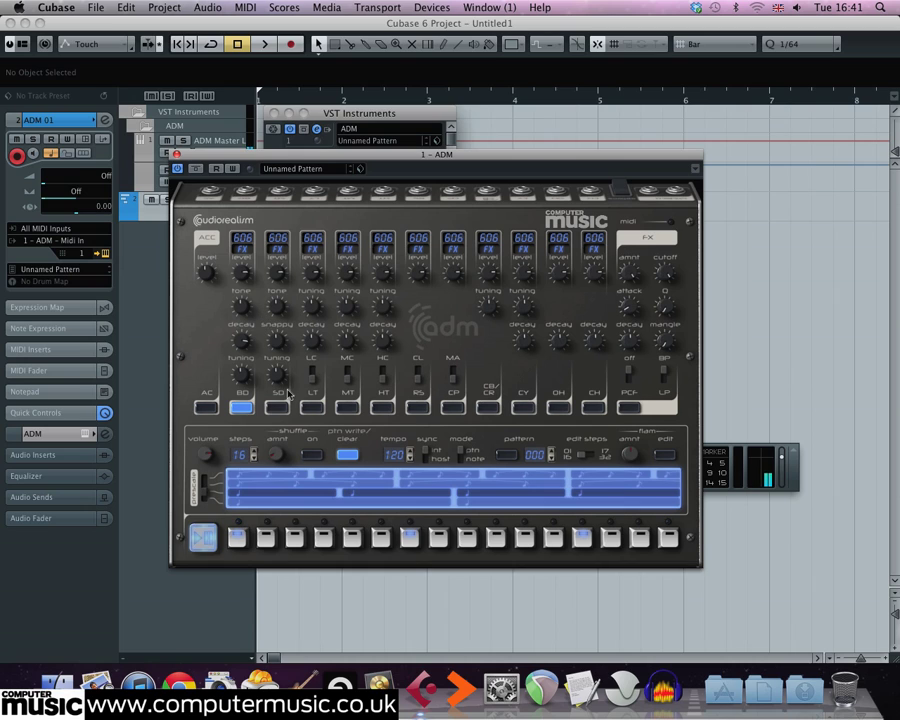
Program snare hits on steps 5 and 13 and closed hi-hat hits on every odd-numbered step.
{"action": "left_click", "coordinate": [277, 407]}
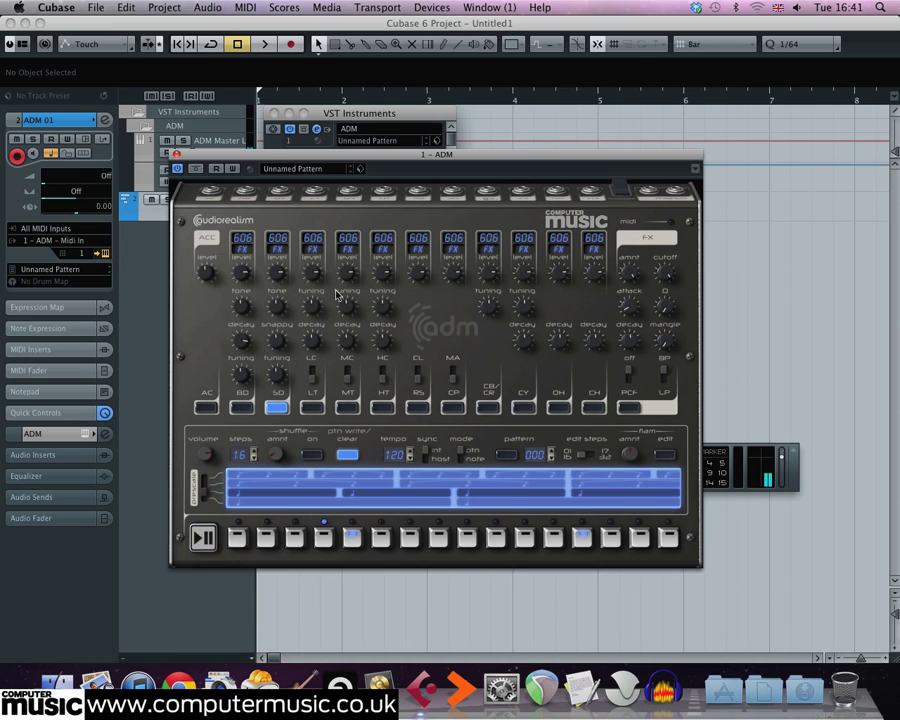
{"action": "left_click", "coordinate": [592, 408]}
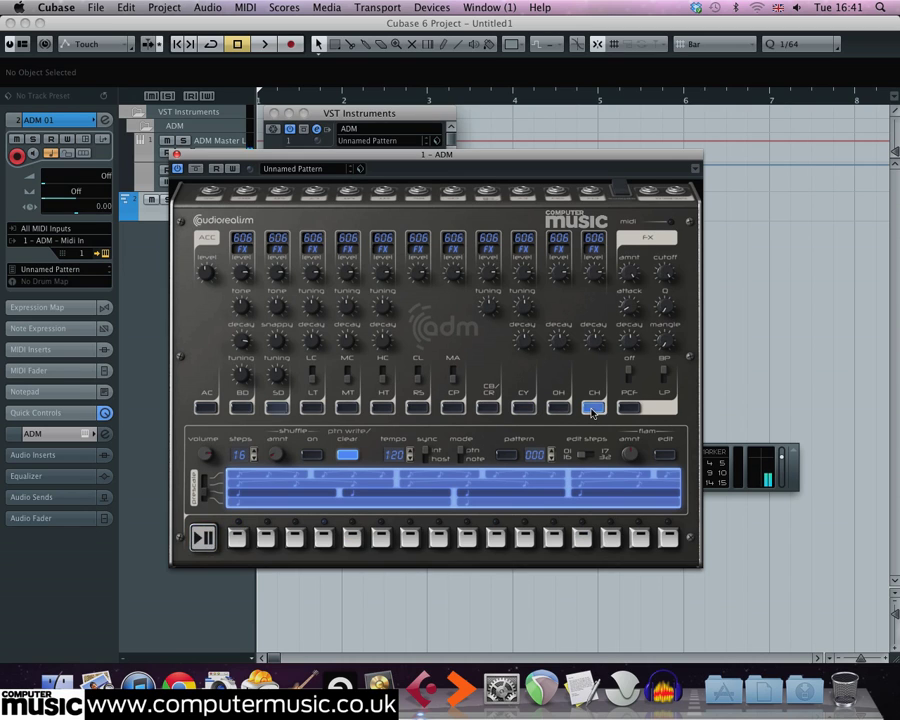
{"action": "left_click", "coordinate": [298, 532]}
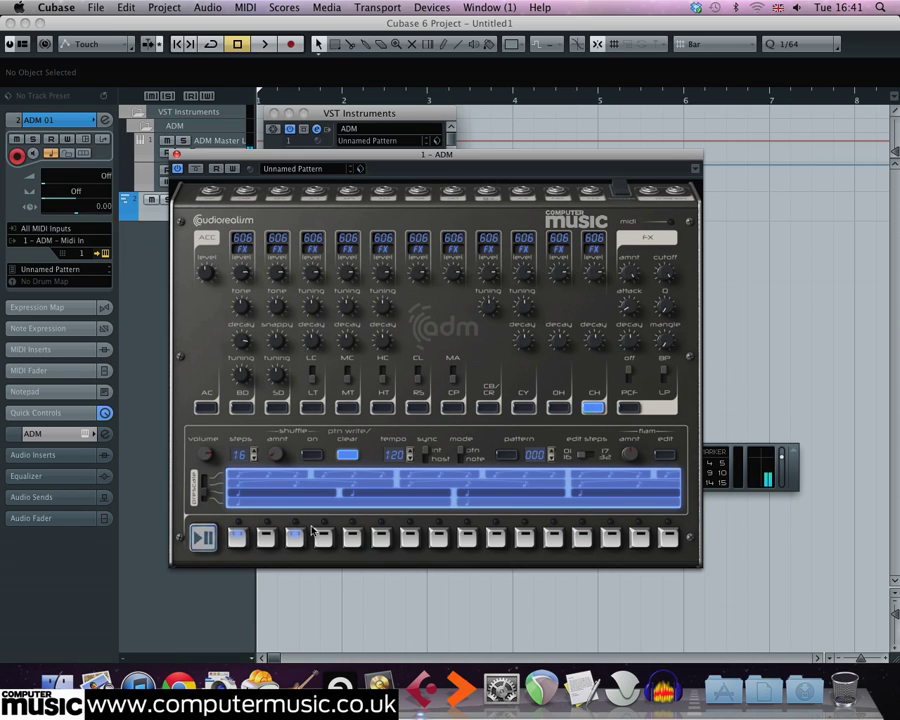
{"action": "left_click", "coordinate": [354, 535]}
{"action": "left_click", "coordinate": [406, 532]}
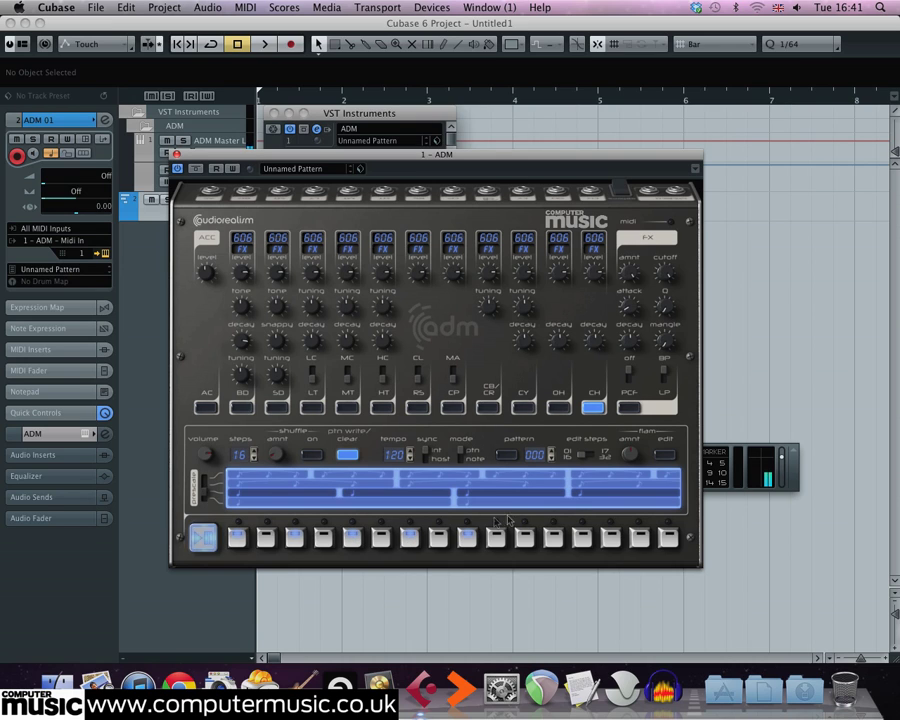
{"action": "left_click", "coordinate": [582, 538]}
{"action": "left_click", "coordinate": [641, 538]}
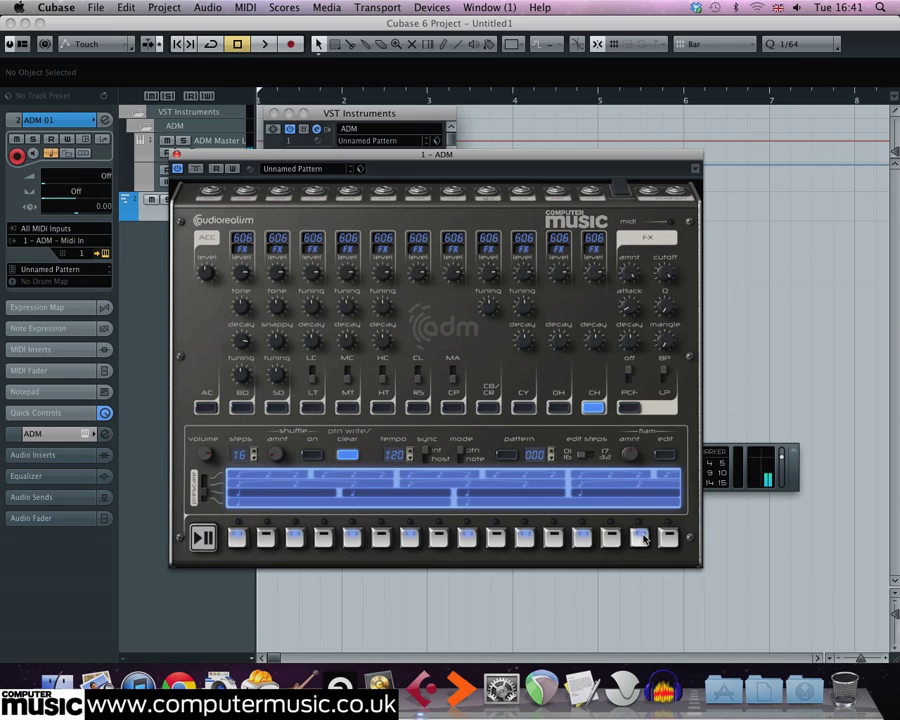
Program a high tom hit on step 4 and low tom hits on steps 7, 13 and 15.
{"action": "left_click", "coordinate": [382, 406]}
{"action": "key", "text": "space"}
{"action": "left_click", "coordinate": [329, 536]}
{"action": "left_click", "coordinate": [314, 409]}
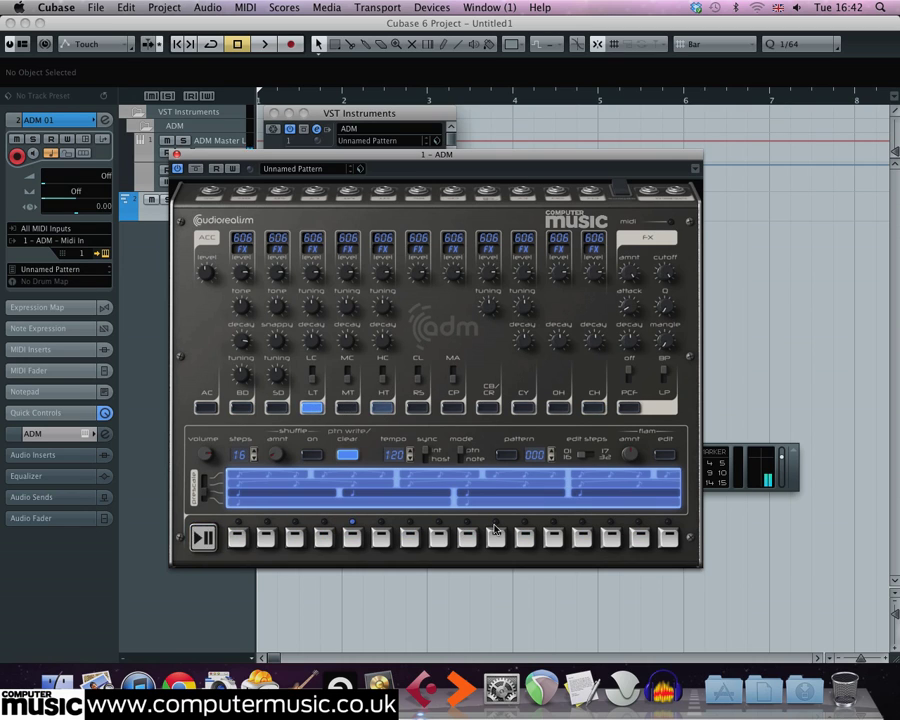
{"action": "left_click", "coordinate": [409, 539]}
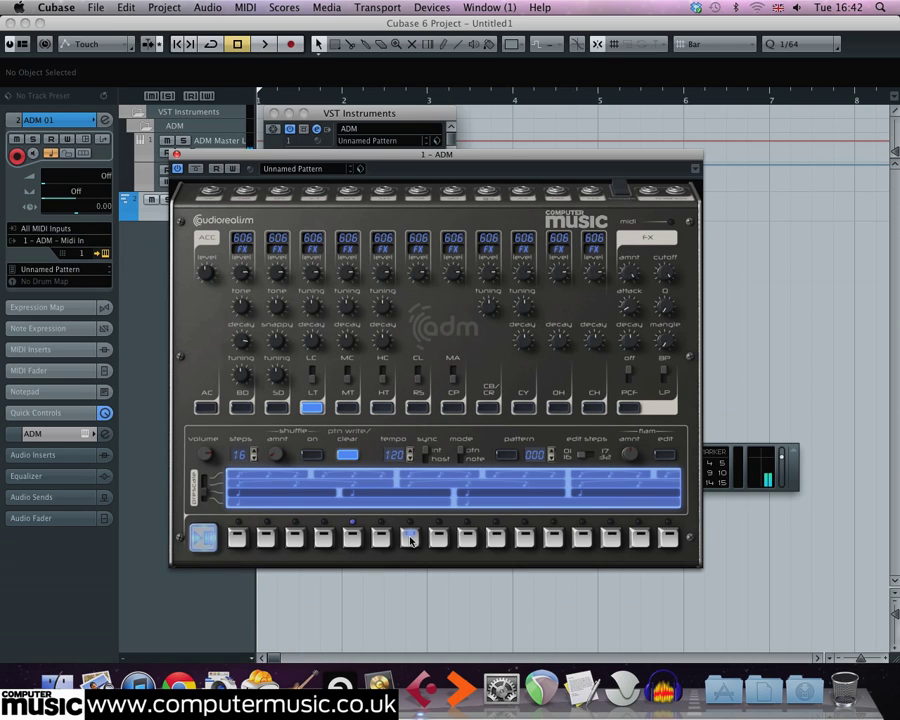
{"action": "left_click", "coordinate": [580, 538]}
{"action": "left_click", "coordinate": [645, 539]}
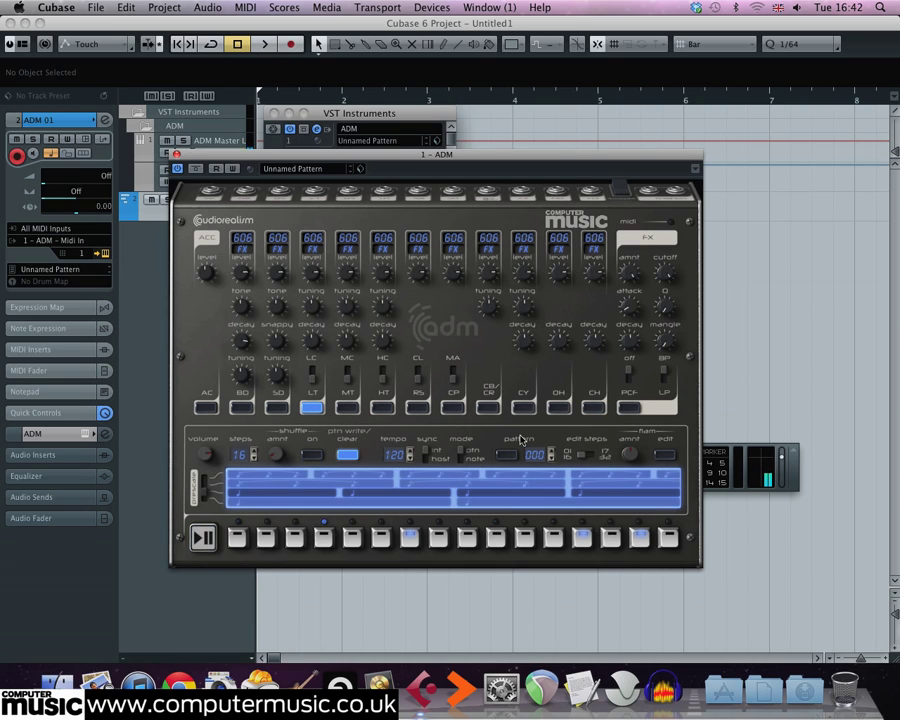
Turn on shuffle and raise the shuffle amount while the pattern plays.
{"action": "left_click", "coordinate": [311, 456]}
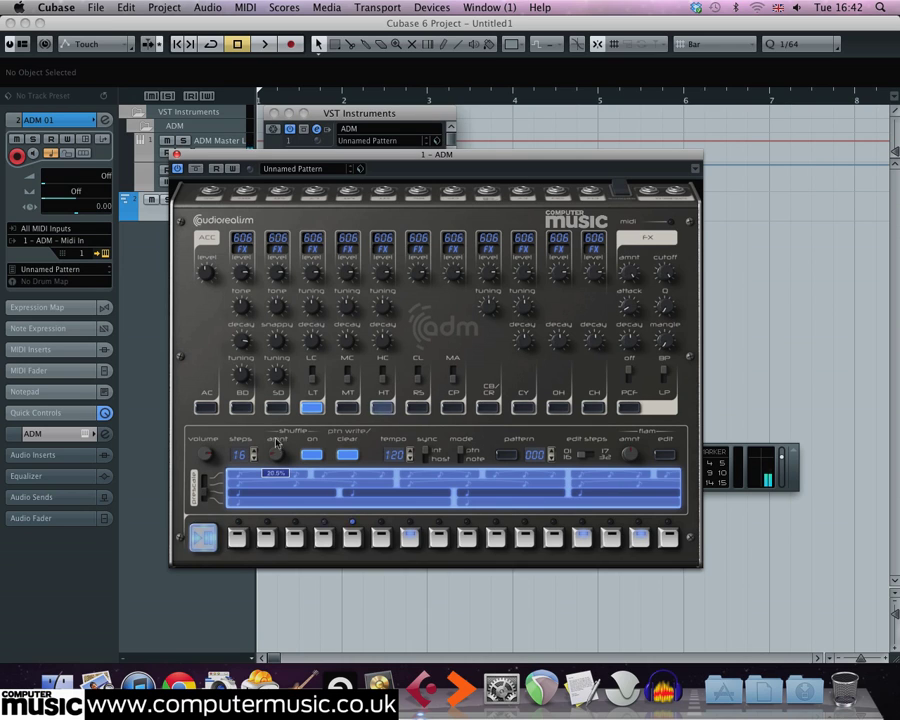
{"action": "mouse_move", "coordinate": [276, 432]}
{"action": "left_click_drag", "start_coordinate": [276, 432], "coordinate": [279, 424]}
{"action": "left_click_drag", "start_coordinate": [277, 423], "coordinate": [279, 416]}
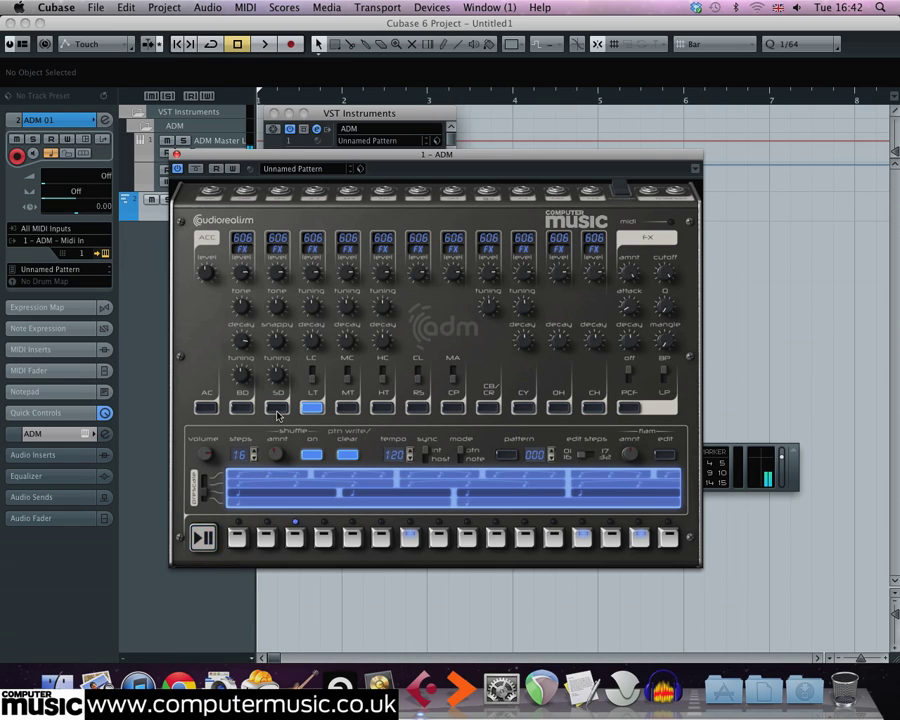
Raise the mangle amount in the FX section while the pattern plays.
{"action": "key", "text": "space"}
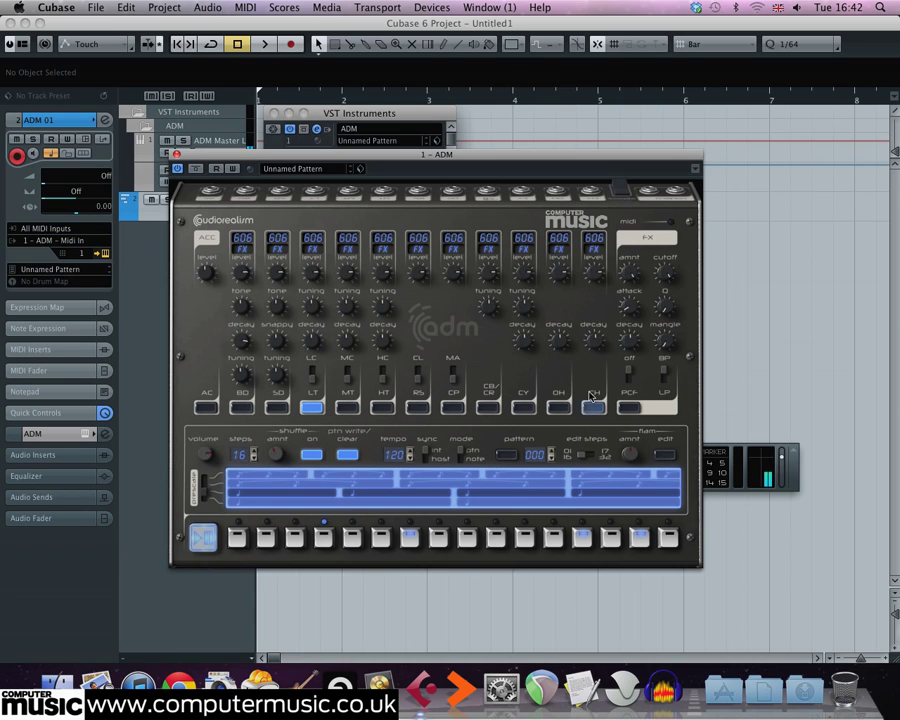
{"action": "left_click_drag", "start_coordinate": [664, 340], "coordinate": [645, 195]}
{"action": "key", "text": "space"}
{"action": "key", "text": "space"}
{"action": "key", "text": "space"}
Shorten the high tom decay to about 793 ms, shorten the low tom decay and stop playback.
{"action": "left_click_drag", "start_coordinate": [380, 345], "coordinate": [374, 370]}
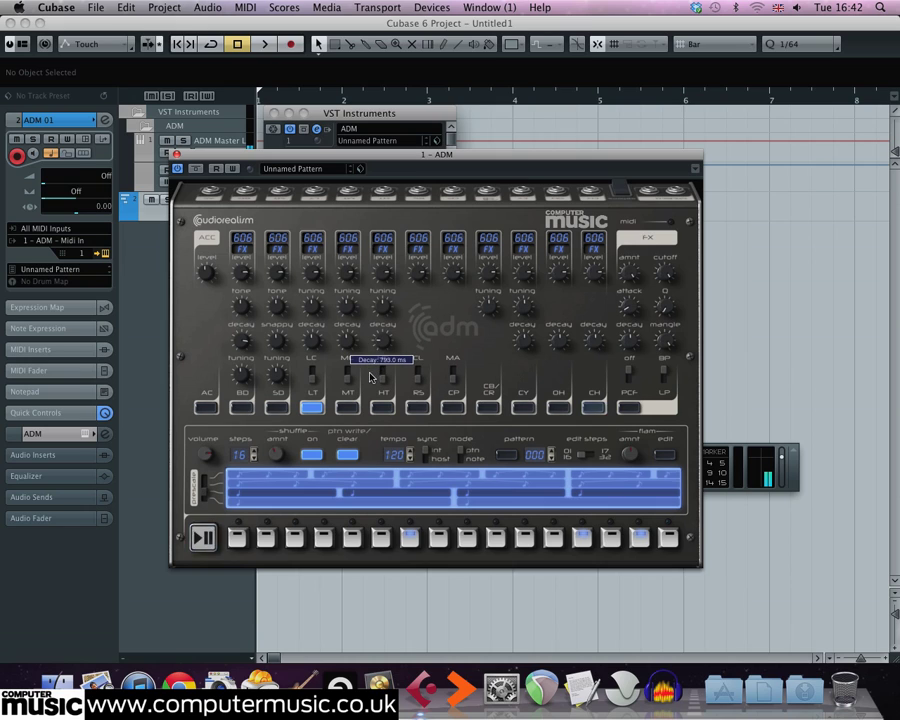
{"action": "key", "text": "space"}
{"action": "left_click_drag", "start_coordinate": [311, 340], "coordinate": [303, 381]}
{"action": "key", "text": "space"}
{"action": "key", "text": "space"}
{"action": "key", "text": "space"}
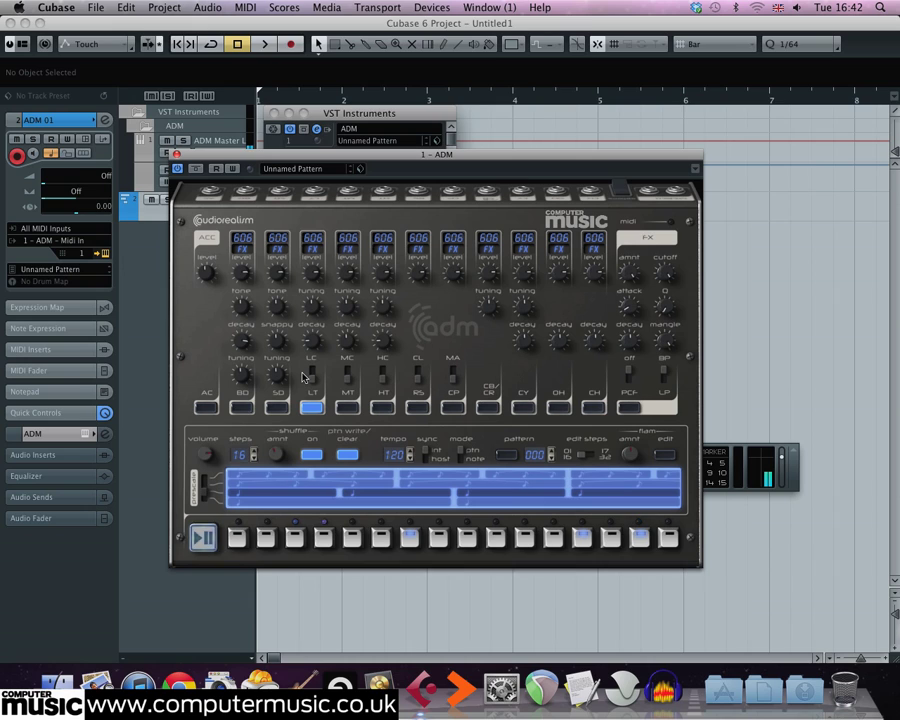
{"action": "left_click", "coordinate": [204, 538]}
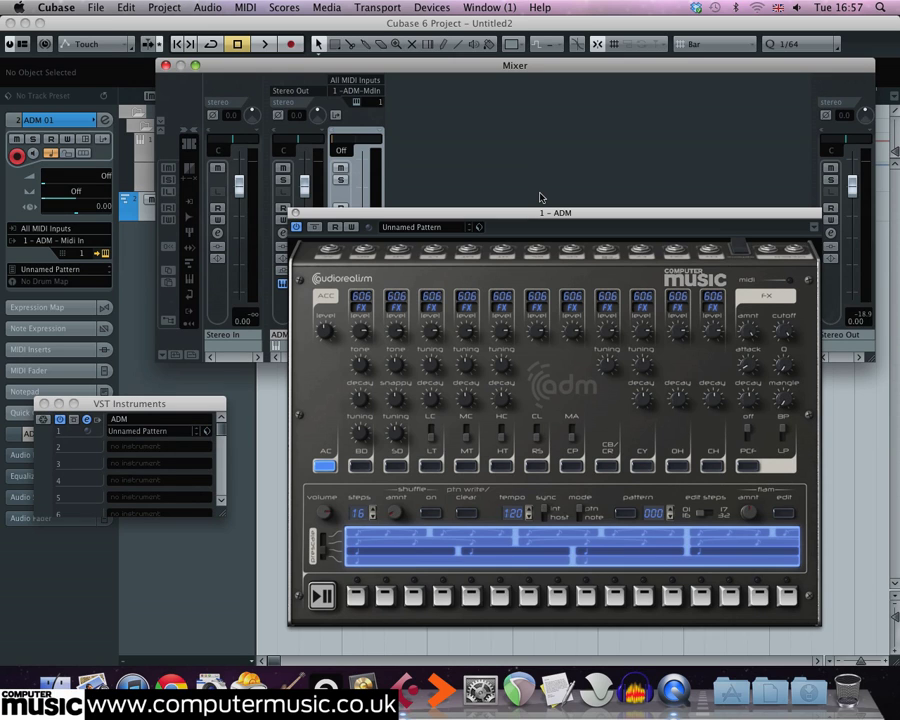
Load the Jazzy patch from ADM's patch library and start playing its pattern.
{"action": "right_click", "coordinate": [732, 261]}
{"action": "mouse_move", "coordinate": [757, 271]}
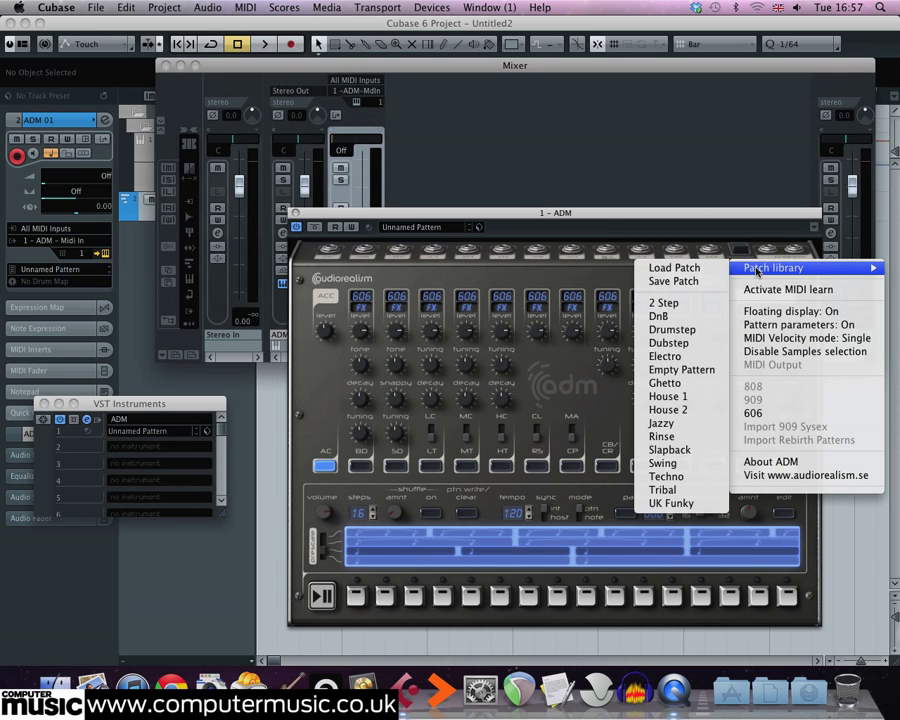
{"action": "left_click", "coordinate": [652, 421]}
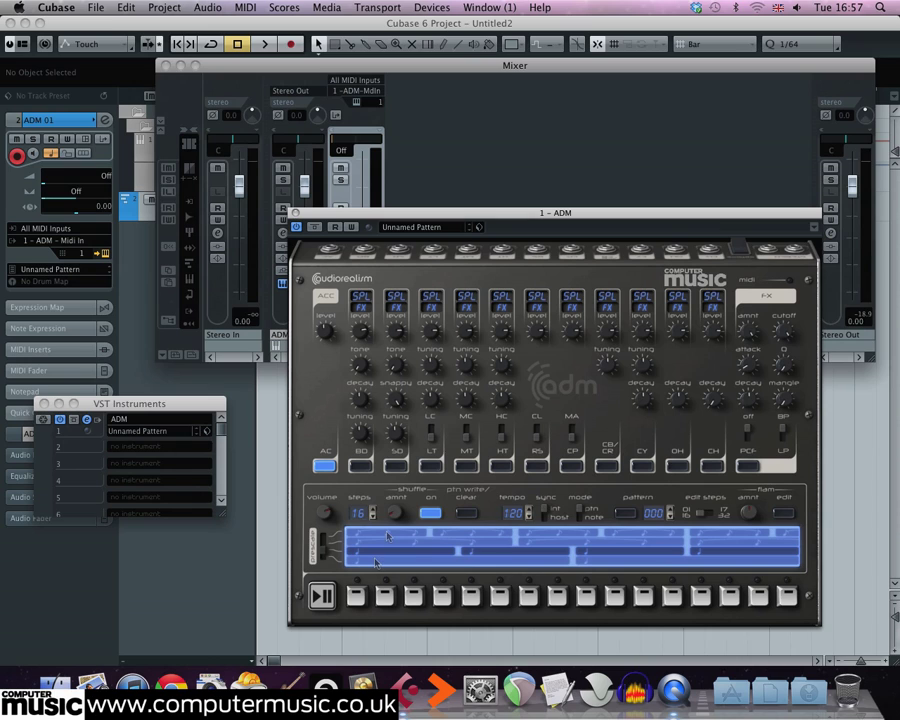
{"action": "left_click", "coordinate": [324, 597]}
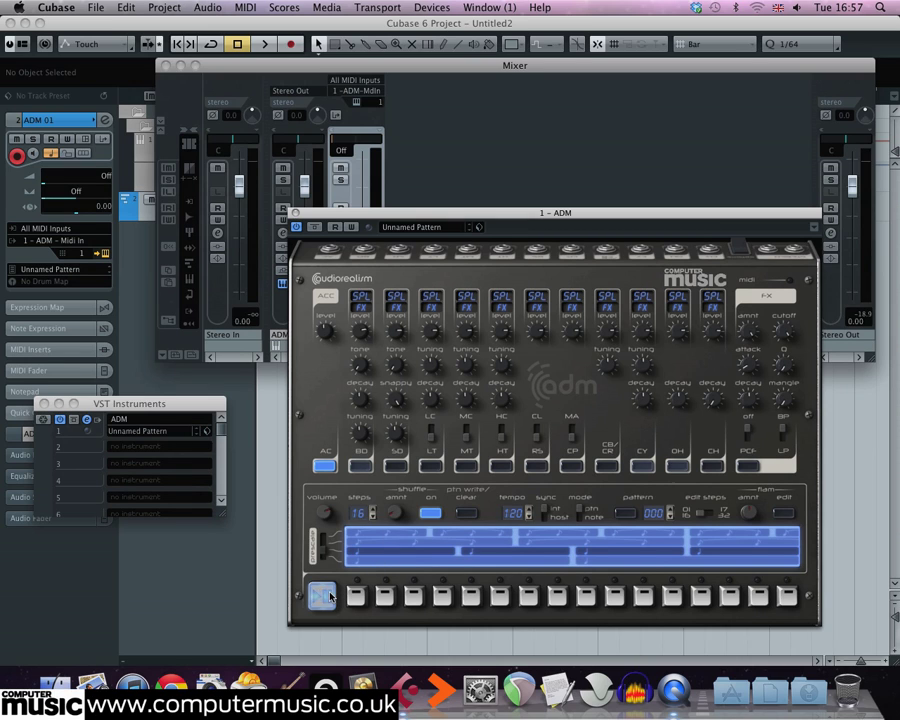
Lengthen the cymbal decay and switch the cymbal's sound to the 606 generator while the pattern plays.
{"action": "mouse_move", "coordinate": [650, 399]}
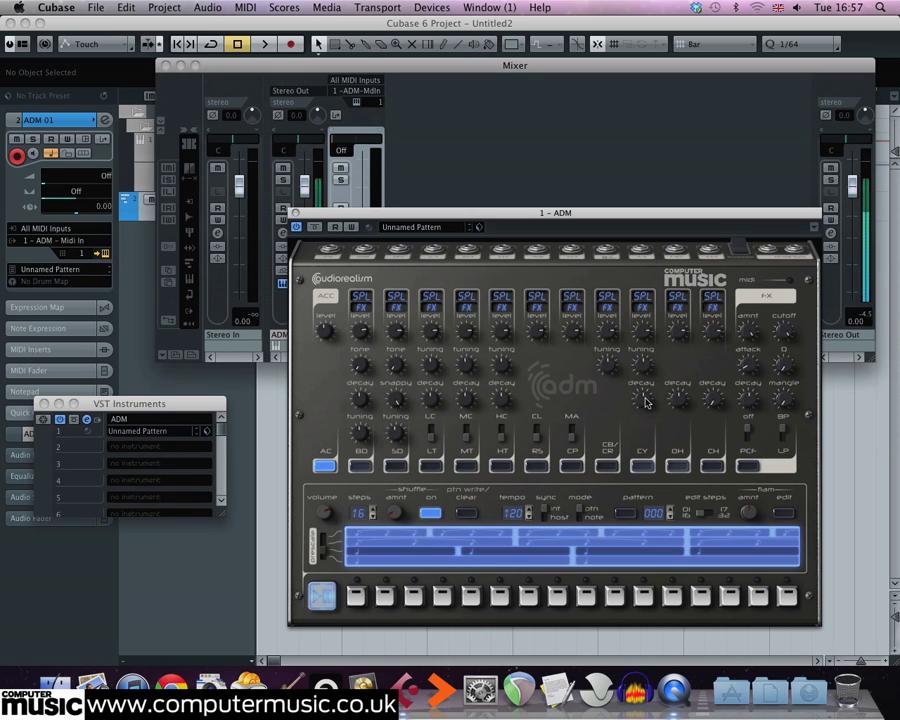
{"action": "left_click_drag", "start_coordinate": [646, 403], "coordinate": [643, 335]}
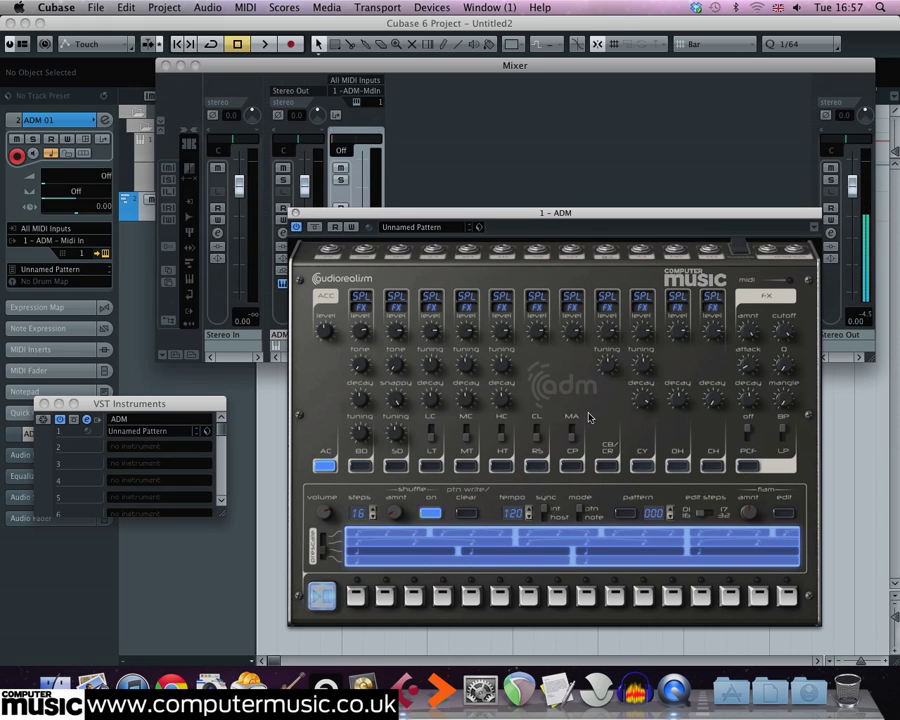
{"action": "left_click", "coordinate": [643, 301]}
{"action": "left_click", "coordinate": [650, 354]}
Load the 01_Hat.wav sample from the Hat samples as the closed hat sound.
{"action": "left_click", "coordinate": [710, 305]}
{"action": "mouse_move", "coordinate": [726, 455]}
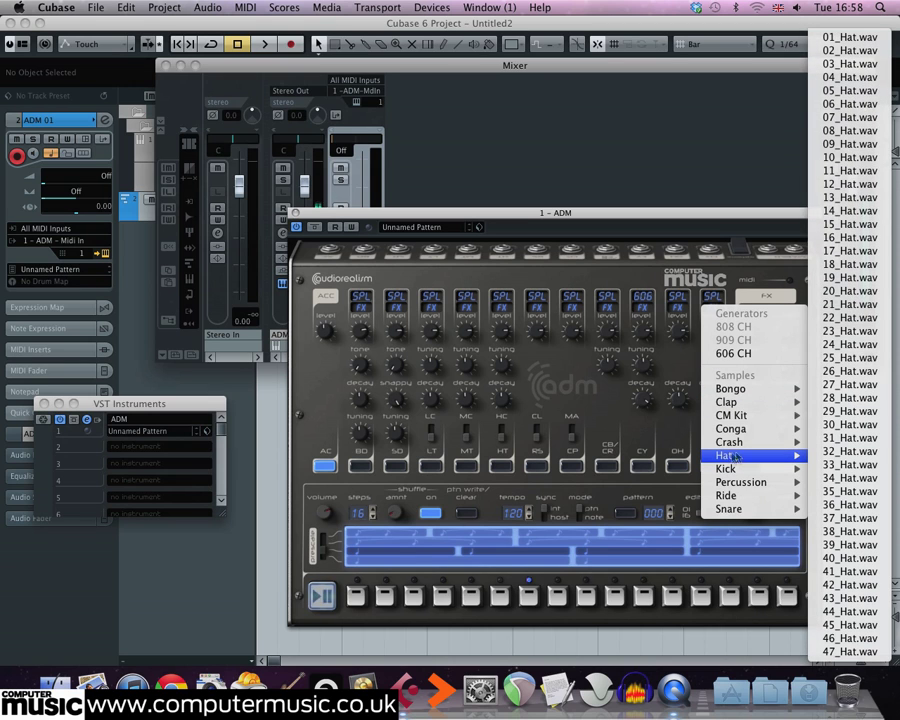
{"action": "left_click", "coordinate": [841, 40]}
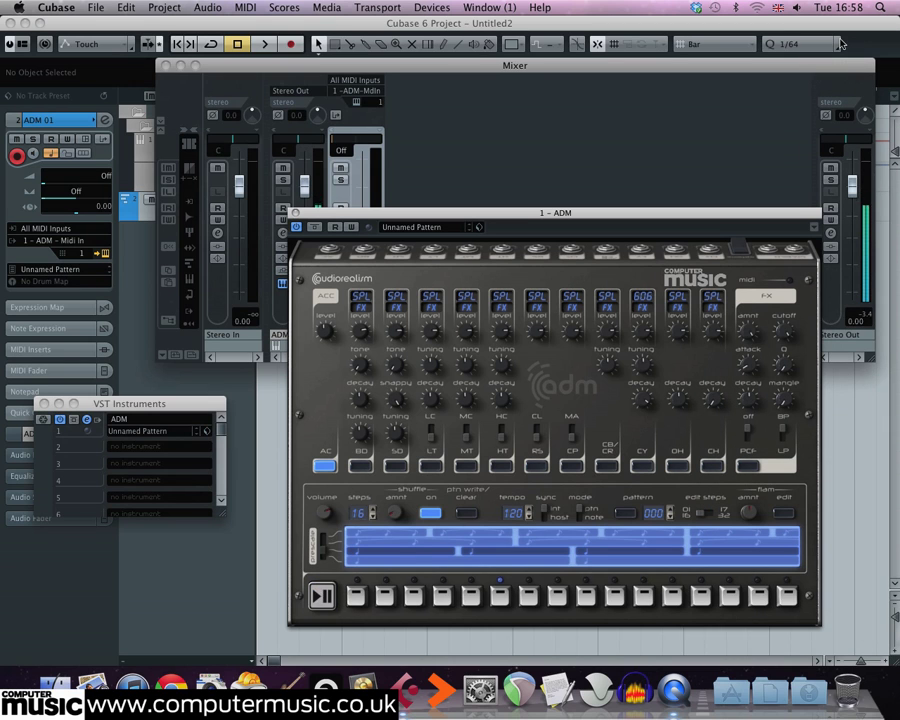
Activate all of ADM's outputs in the VST instrument rack.
{"action": "mouse_move", "coordinate": [577, 342]}
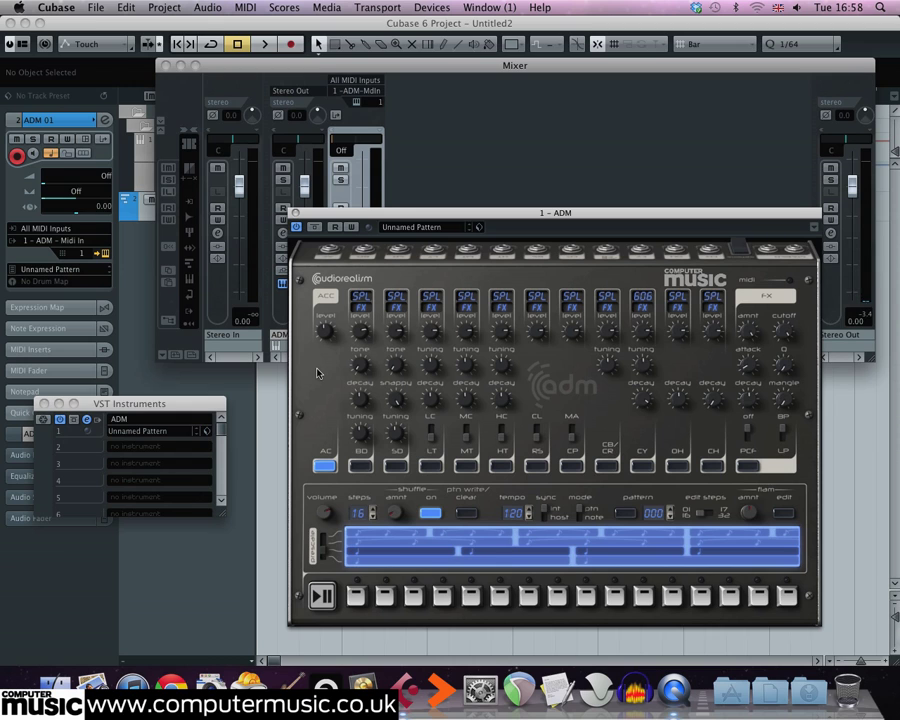
{"action": "left_click", "coordinate": [86, 419]}
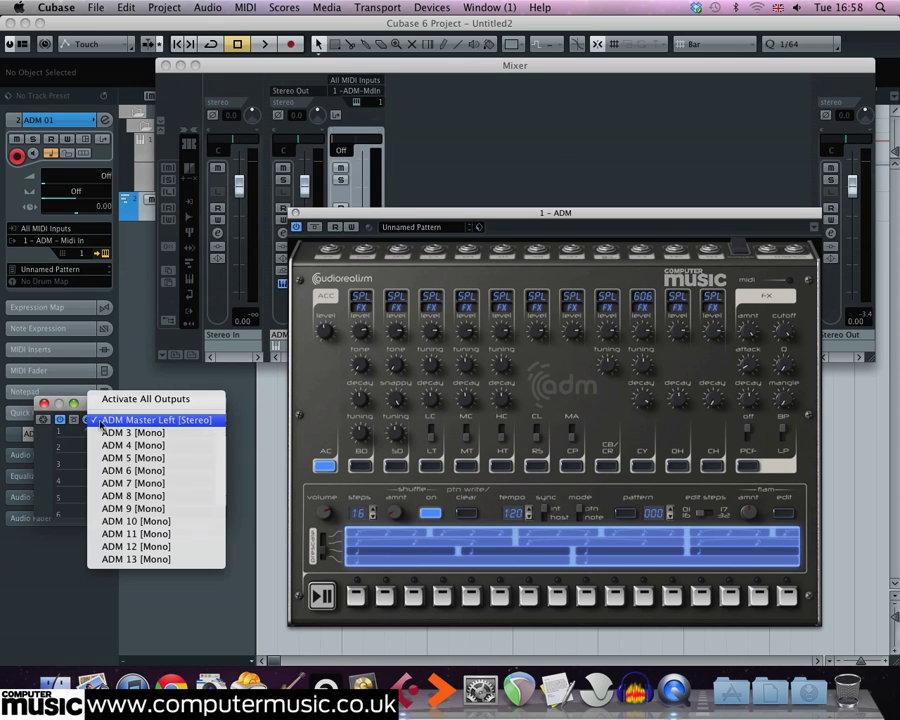
{"action": "left_click", "coordinate": [121, 401]}
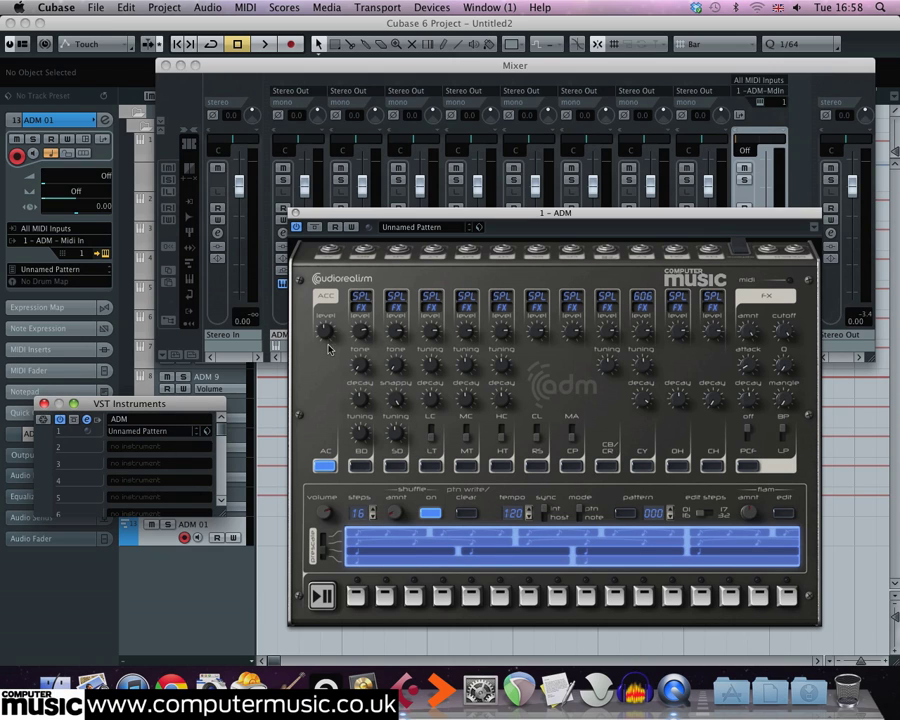
Apply the Multi out (all individual) routing preset and play the pattern, moving the ADM window down to uncover the mixer channels.
{"action": "left_click", "coordinate": [337, 279]}
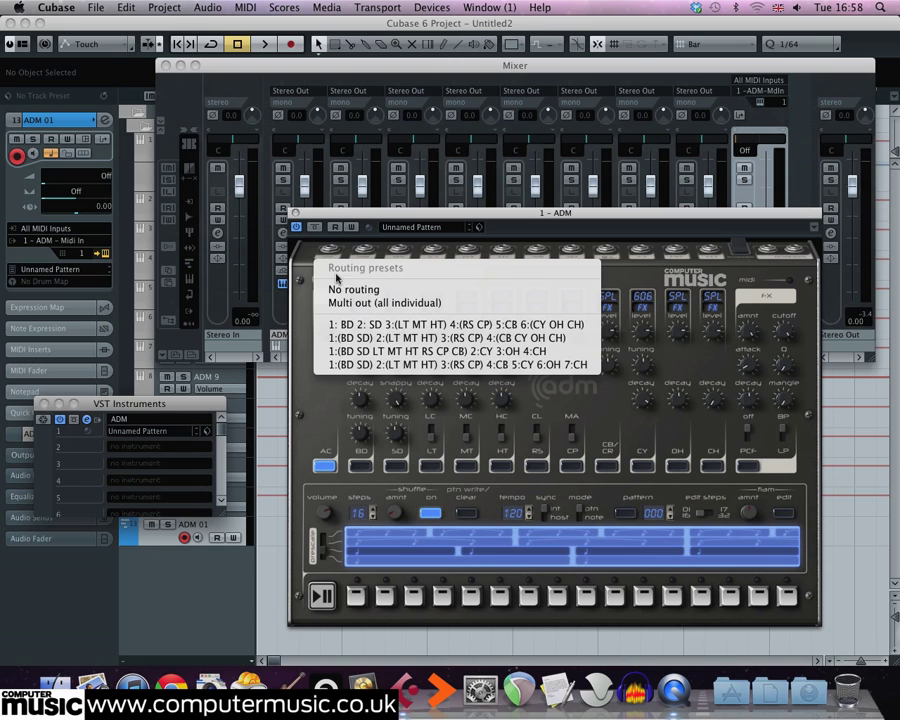
{"action": "left_click", "coordinate": [336, 302]}
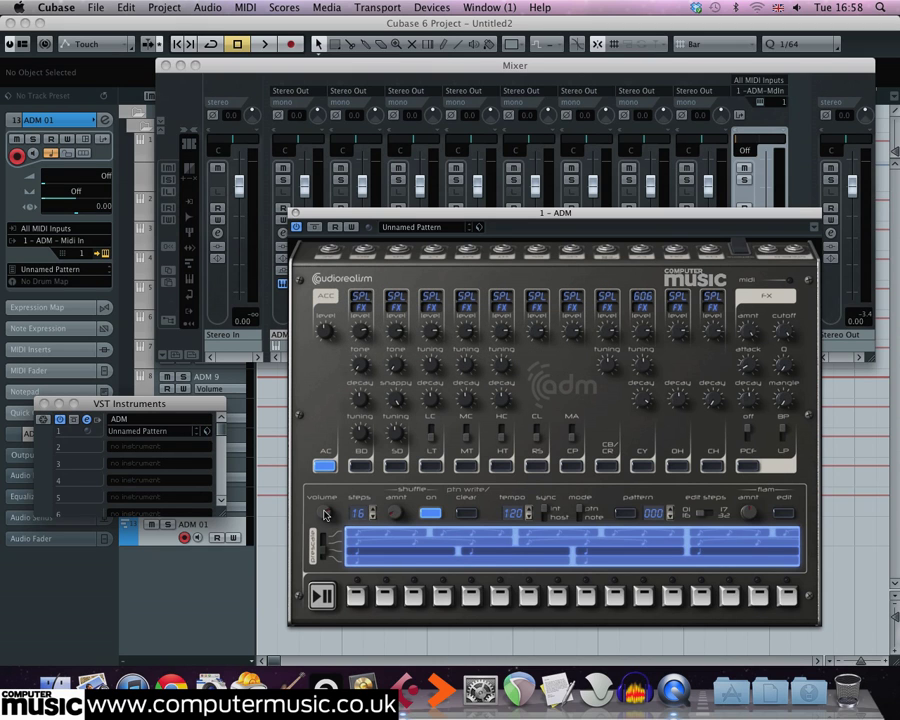
{"action": "left_click", "coordinate": [320, 597]}
{"action": "left_click_drag", "start_coordinate": [442, 215], "coordinate": [415, 258]}
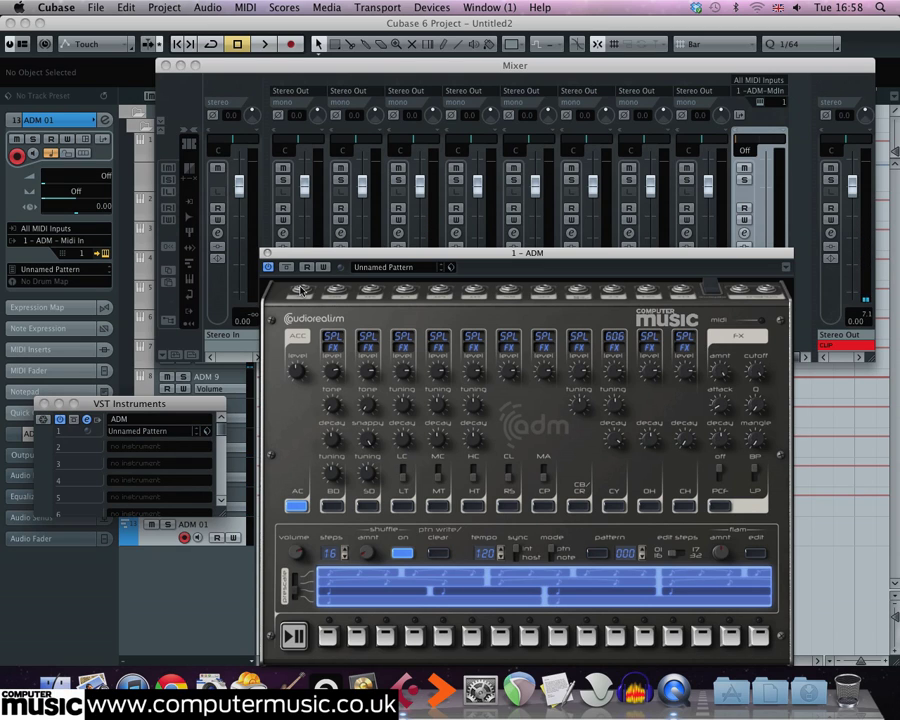
Set ADM's routing preset to No routing and start playing the pattern.
{"action": "left_click", "coordinate": [300, 291]}
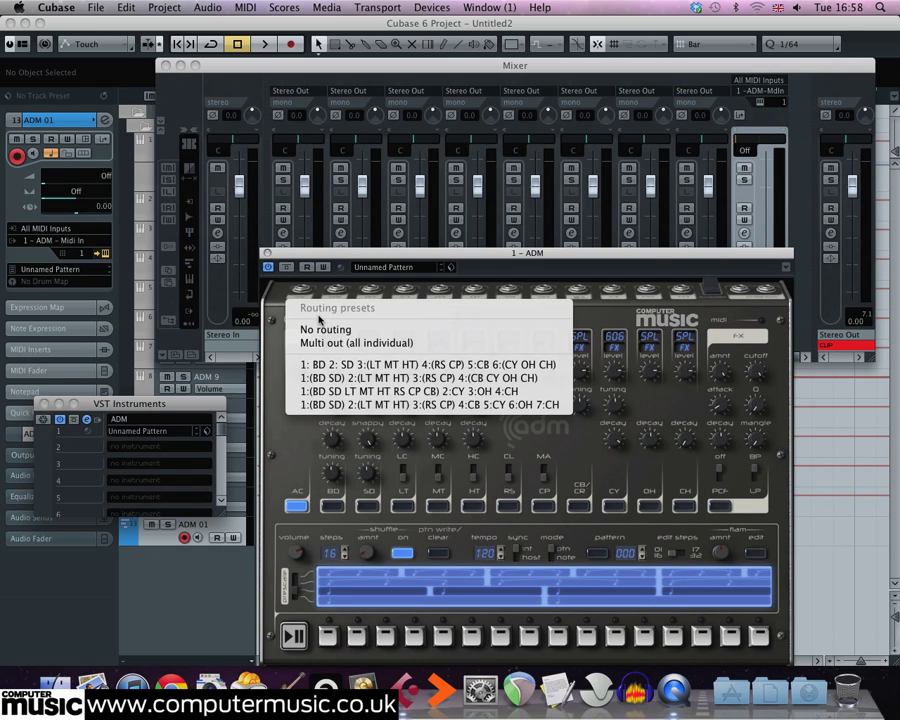
{"action": "left_click", "coordinate": [320, 330]}
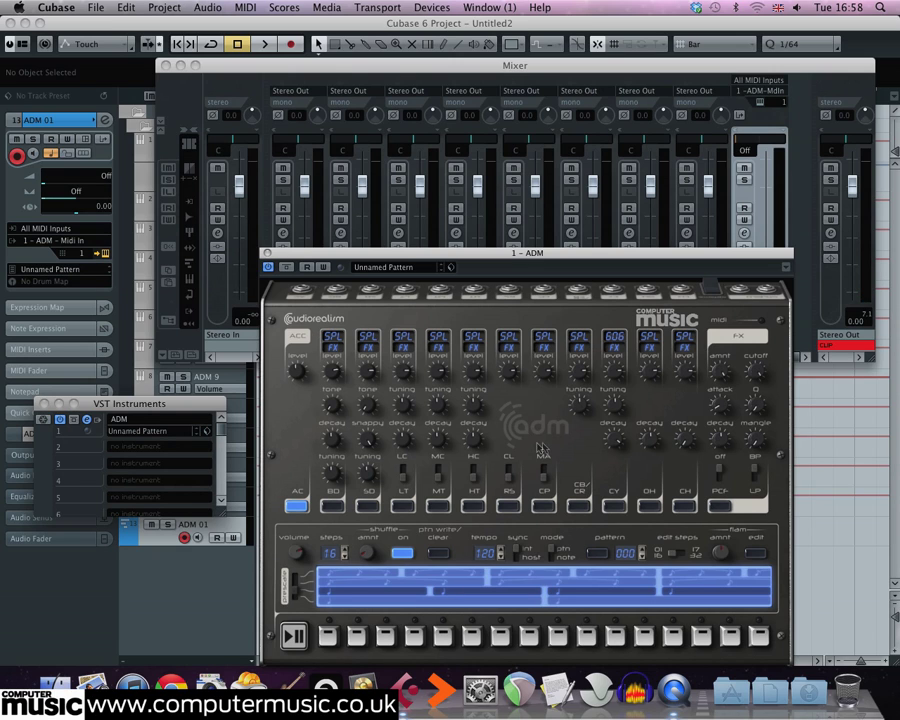
{"action": "left_click", "coordinate": [300, 633]}
Enable pattern write, program PCF filter triggers on steps 1, 5, 9, 12 and 15, and return to the accent track.
{"action": "left_click", "coordinate": [439, 553]}
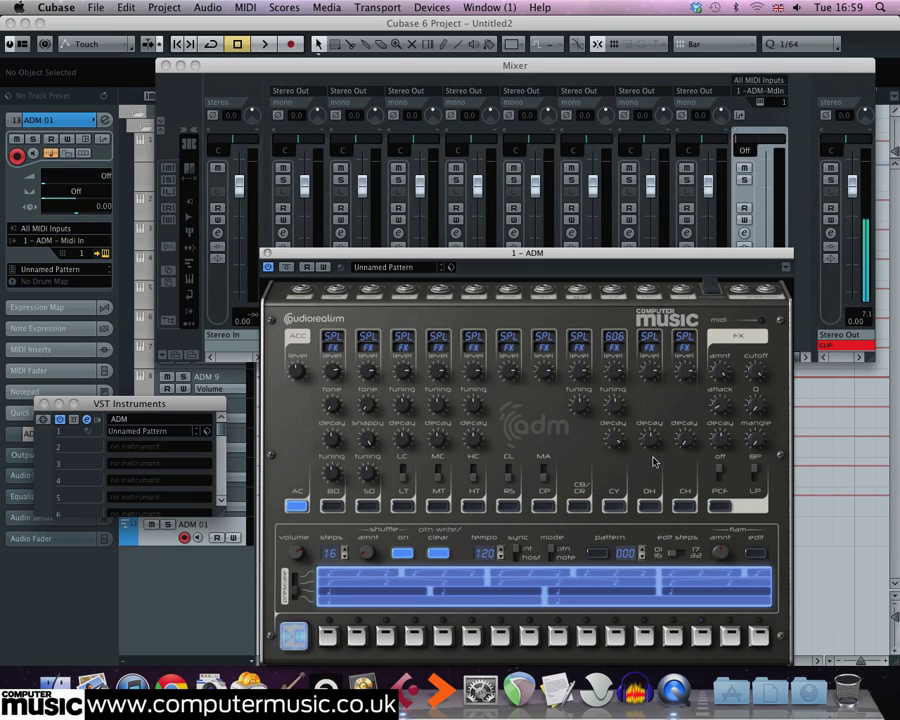
{"action": "left_click", "coordinate": [718, 507]}
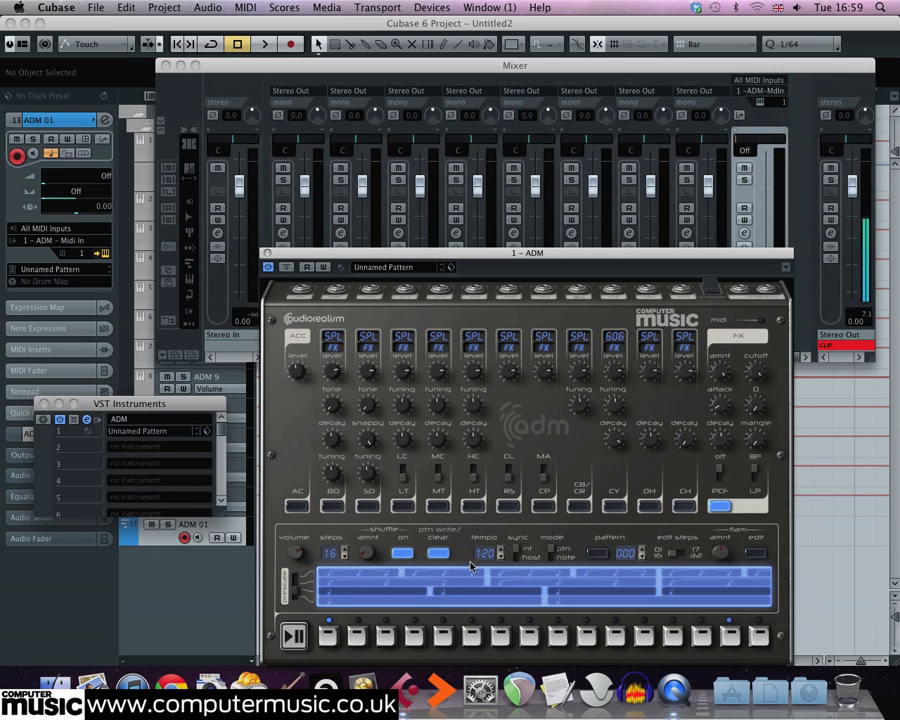
{"action": "left_click", "coordinate": [440, 638]}
{"action": "left_click", "coordinate": [554, 638]}
{"action": "left_click", "coordinate": [643, 638]}
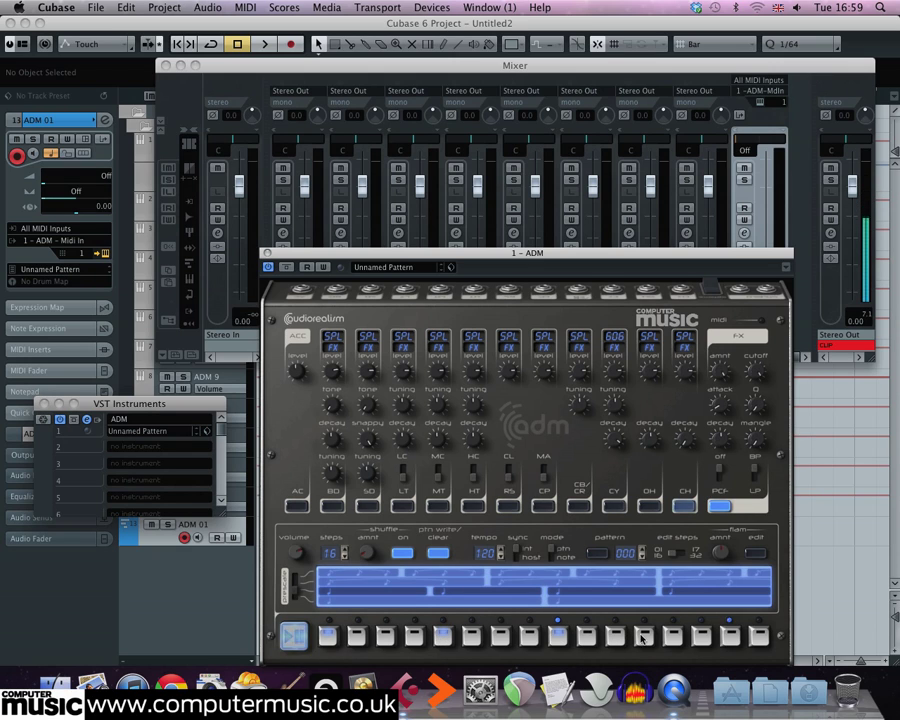
{"action": "left_click", "coordinate": [730, 637]}
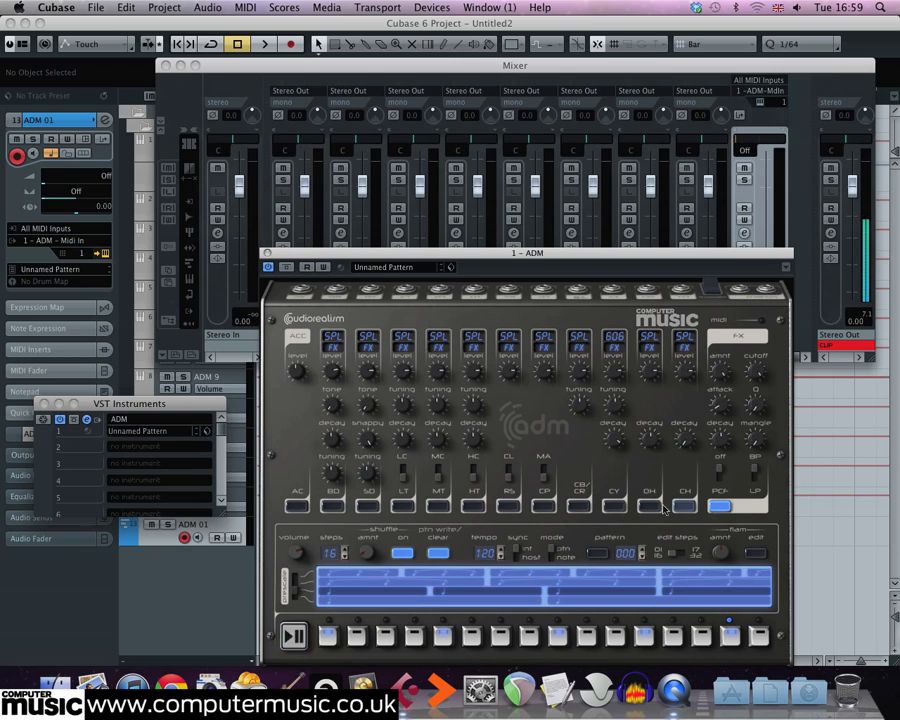
{"action": "left_click", "coordinate": [297, 508]}
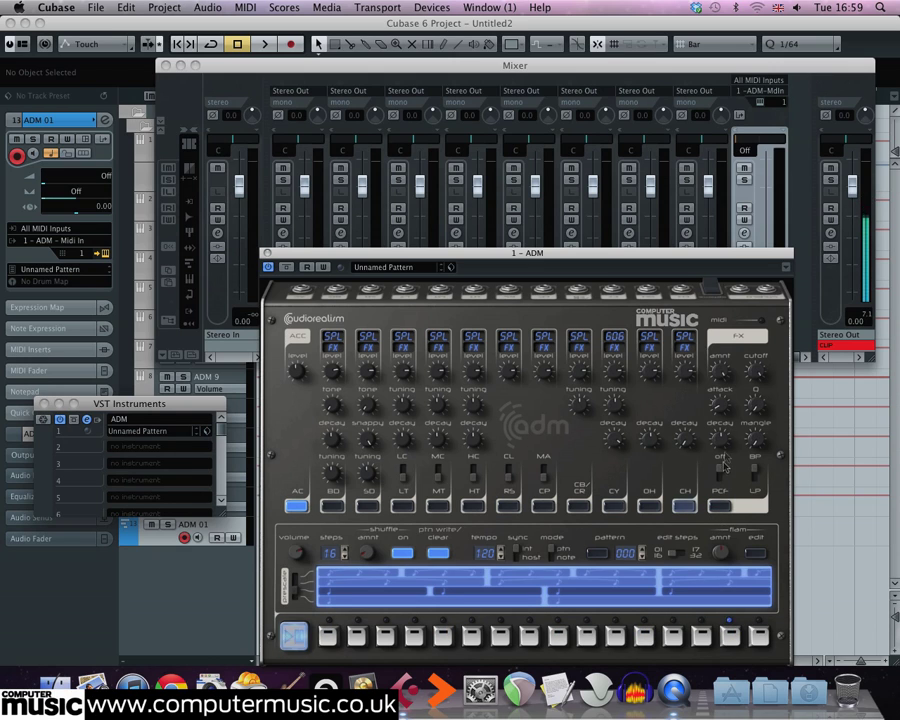
Lower the FX filter cutoff to about 88 Hz and set the FX decay to about 2.2 s.
{"action": "left_click_drag", "start_coordinate": [757, 371], "coordinate": [748, 485]}
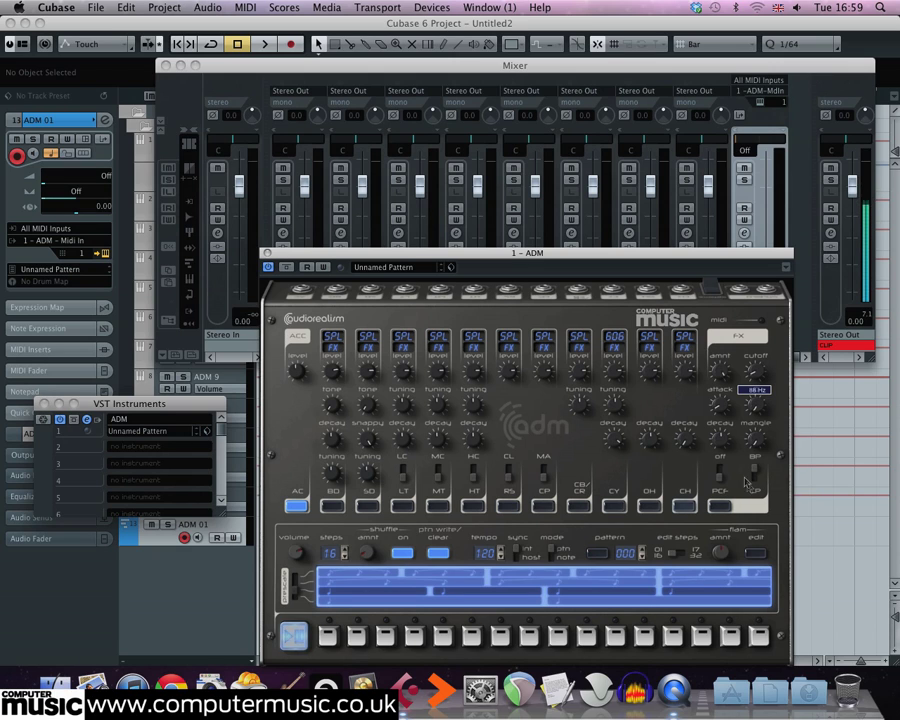
{"action": "mouse_move", "coordinate": [723, 405]}
{"action": "left_mouse_down"}
{"action": "mouse_move", "coordinate": [732, 337]}
{"action": "mouse_move", "coordinate": [719, 483]}
{"action": "mouse_move", "coordinate": [723, 424]}
{"action": "left_mouse_up"}
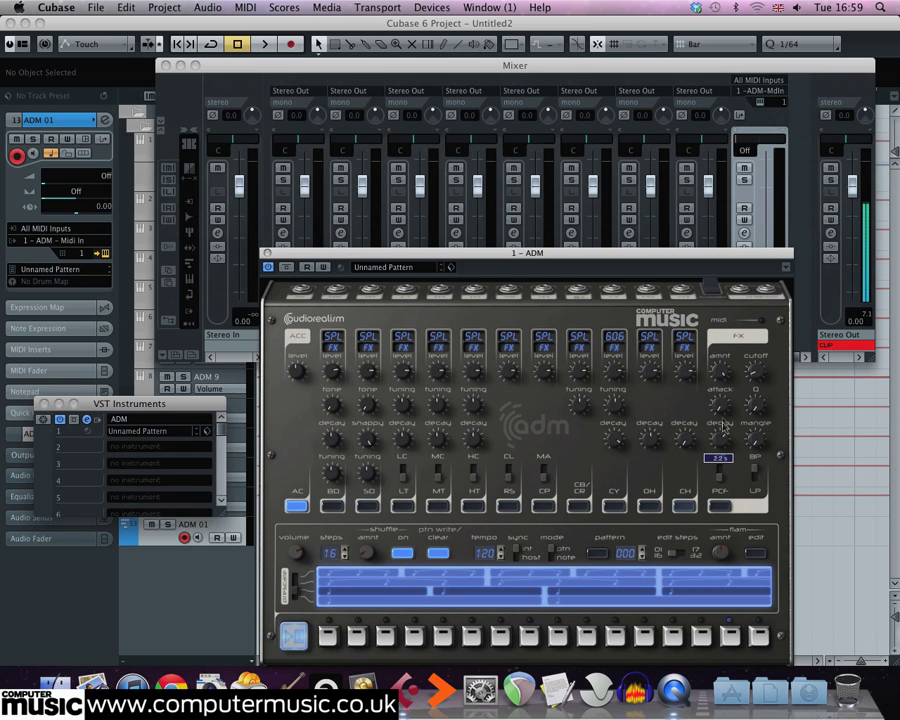